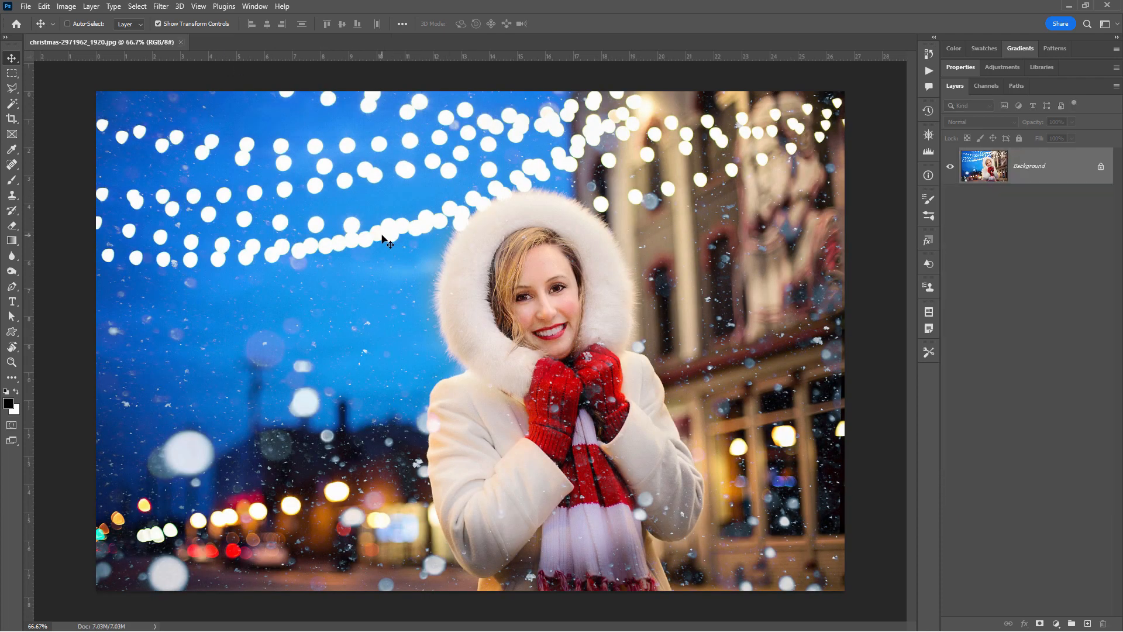
- Crop the photo to a 1:1 square with the woman just left of centre in the frame
left_click(12, 119)
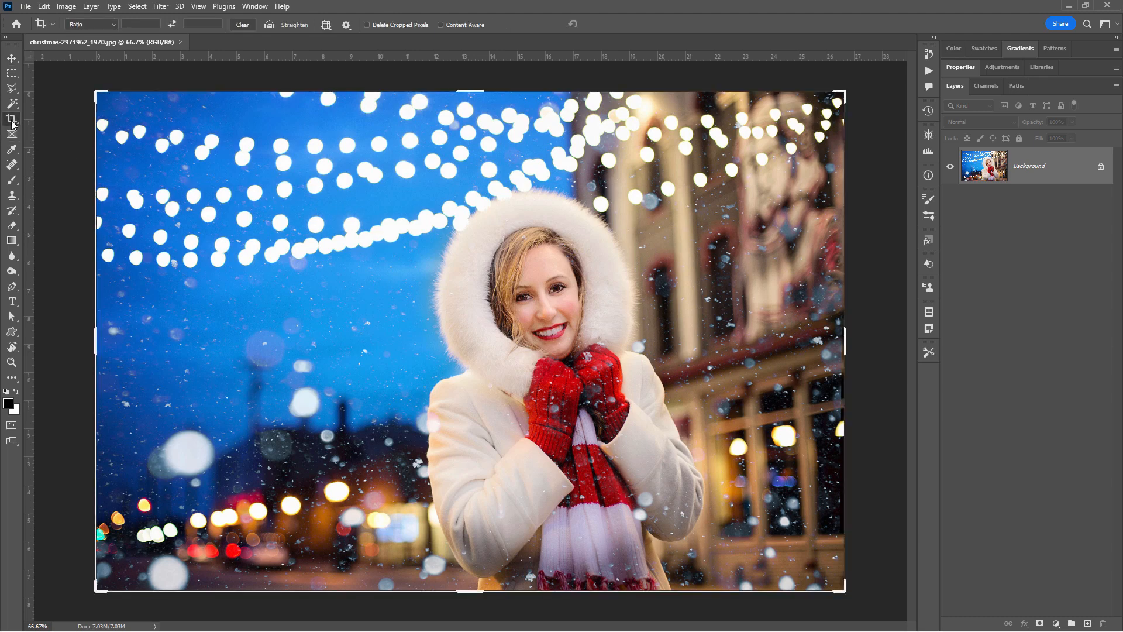
left_click(113, 25)
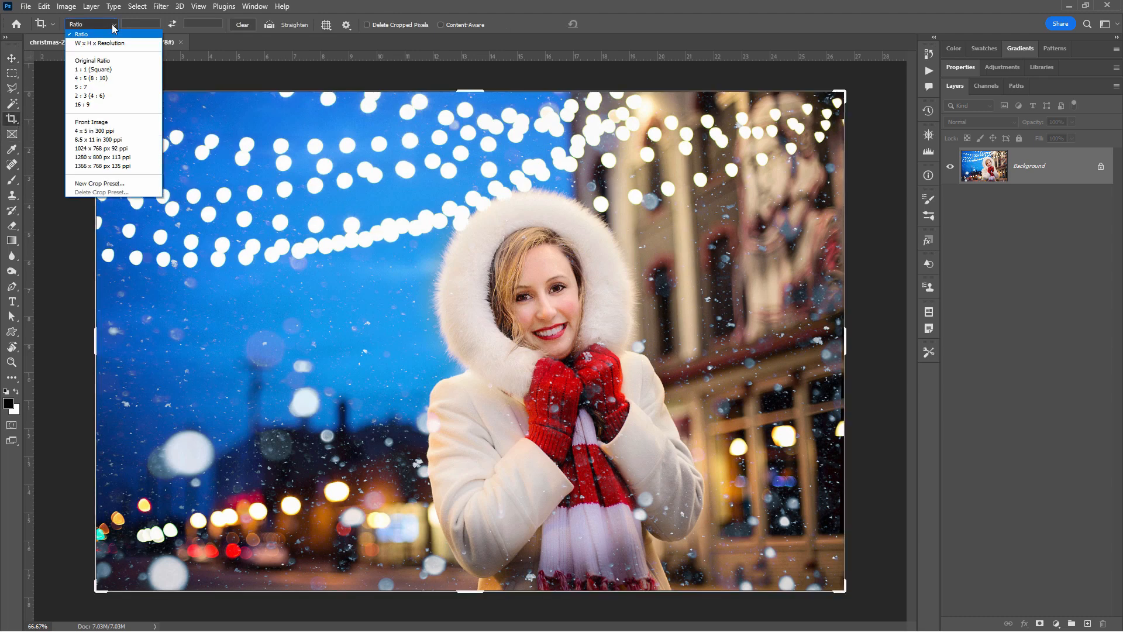
left_click(110, 70)
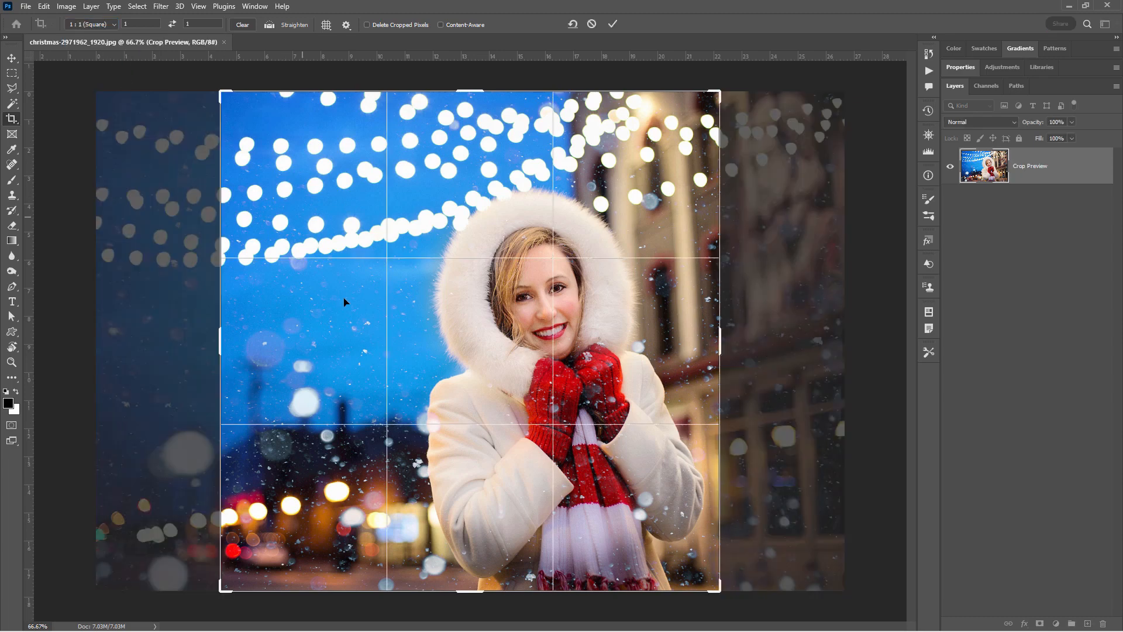
left_click_drag(335, 379, 244, 379)
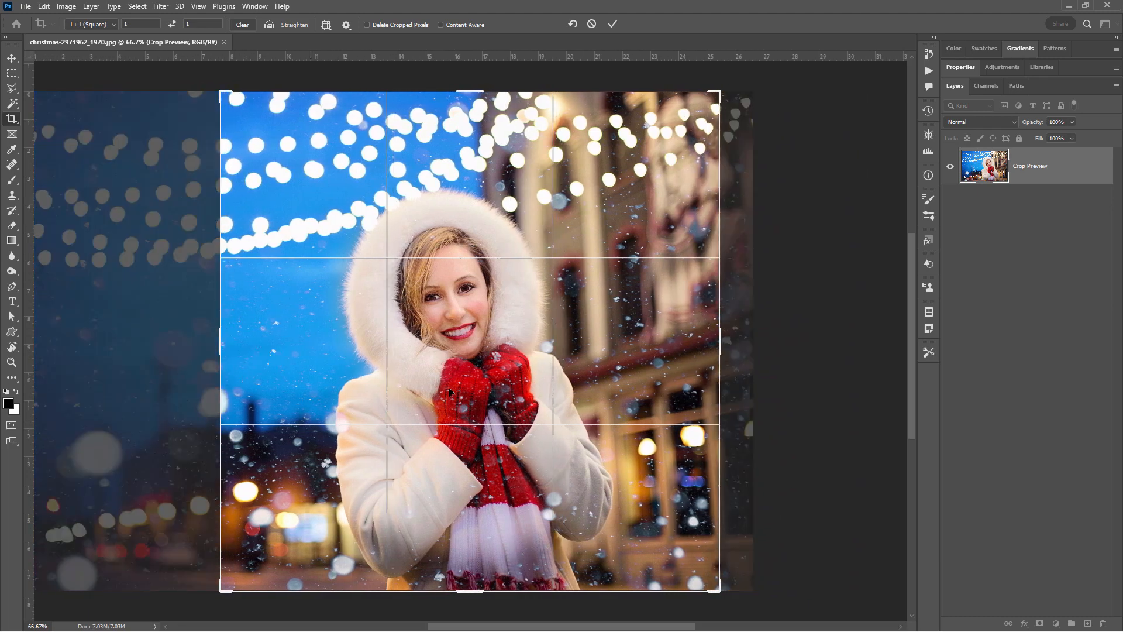
left_click_drag(319, 389, 325, 390)
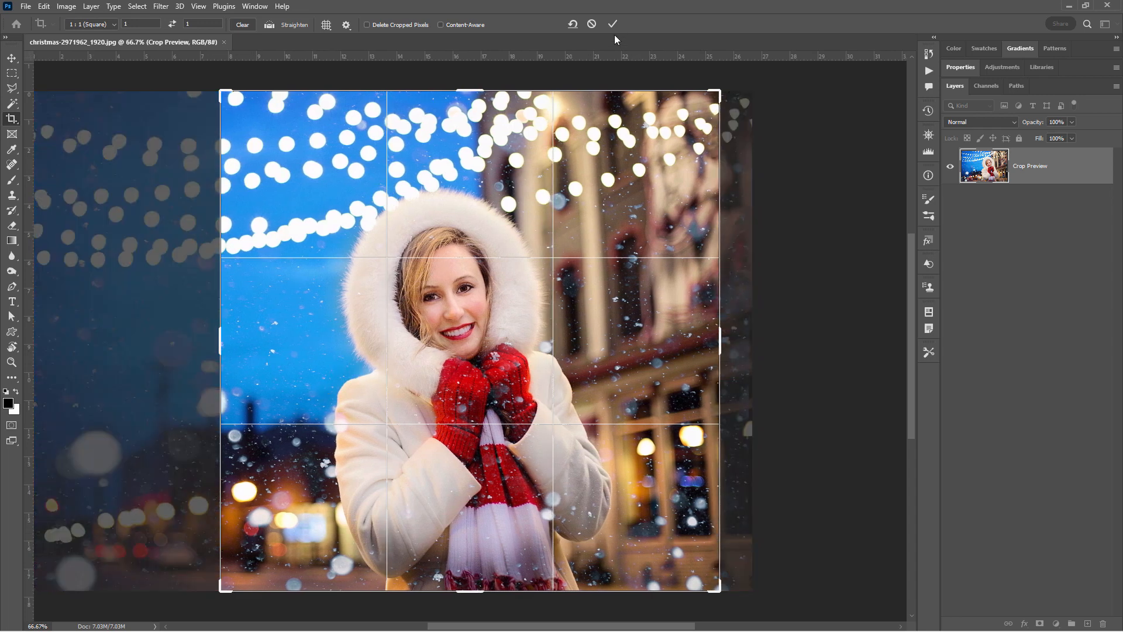
left_click(612, 24)
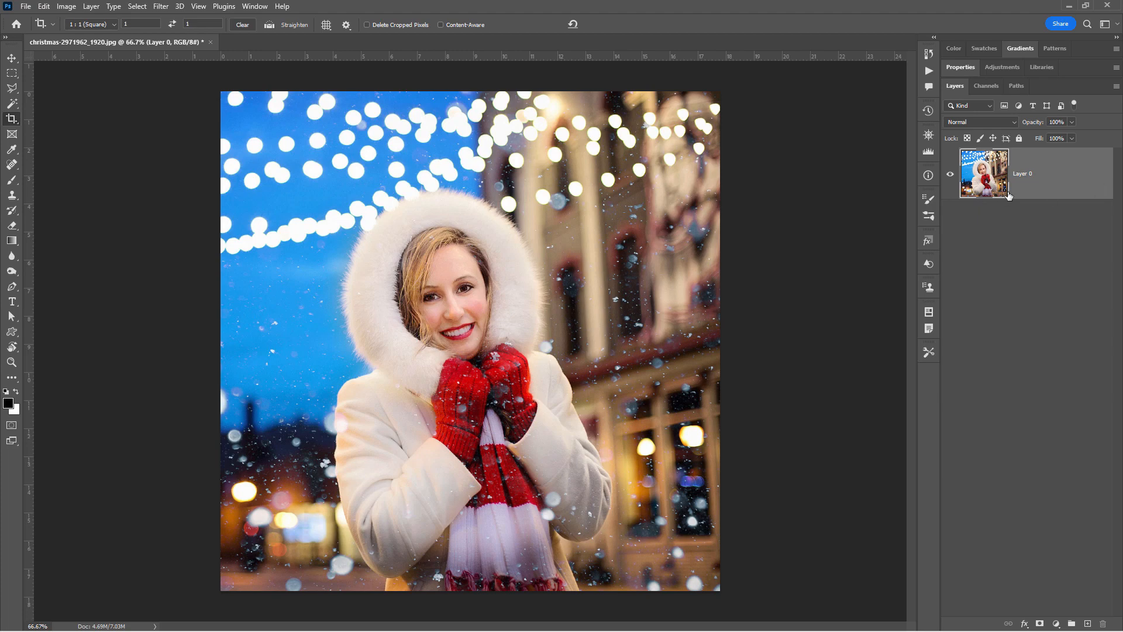
- Duplicate the cropped photo layer and hide the original layer
right_click(1029, 176)
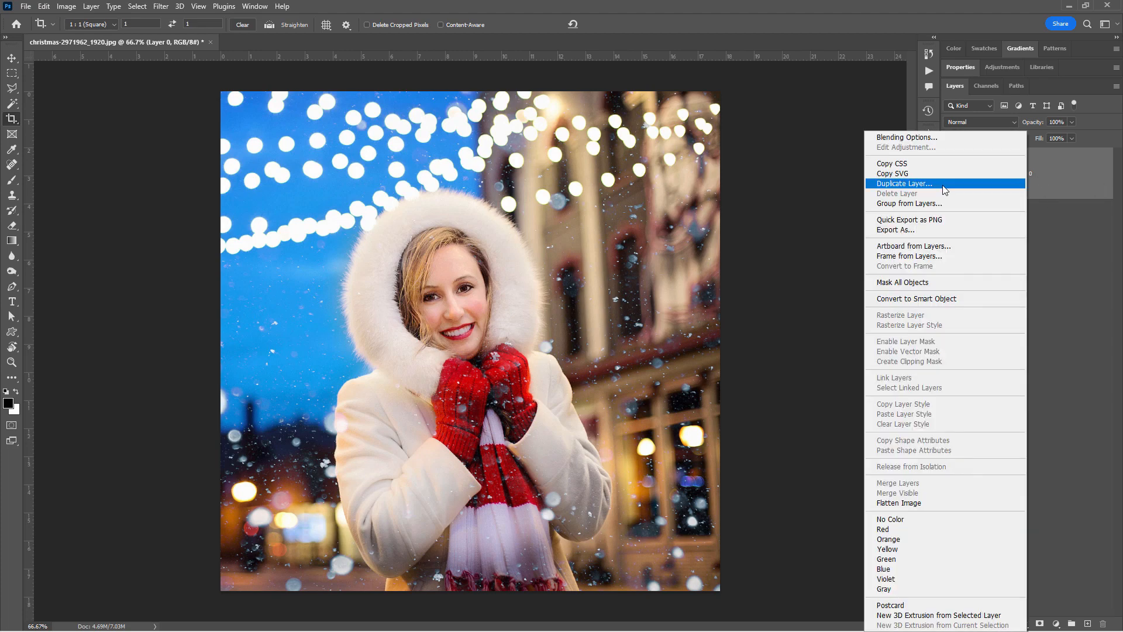
left_click(904, 183)
left_click(627, 191)
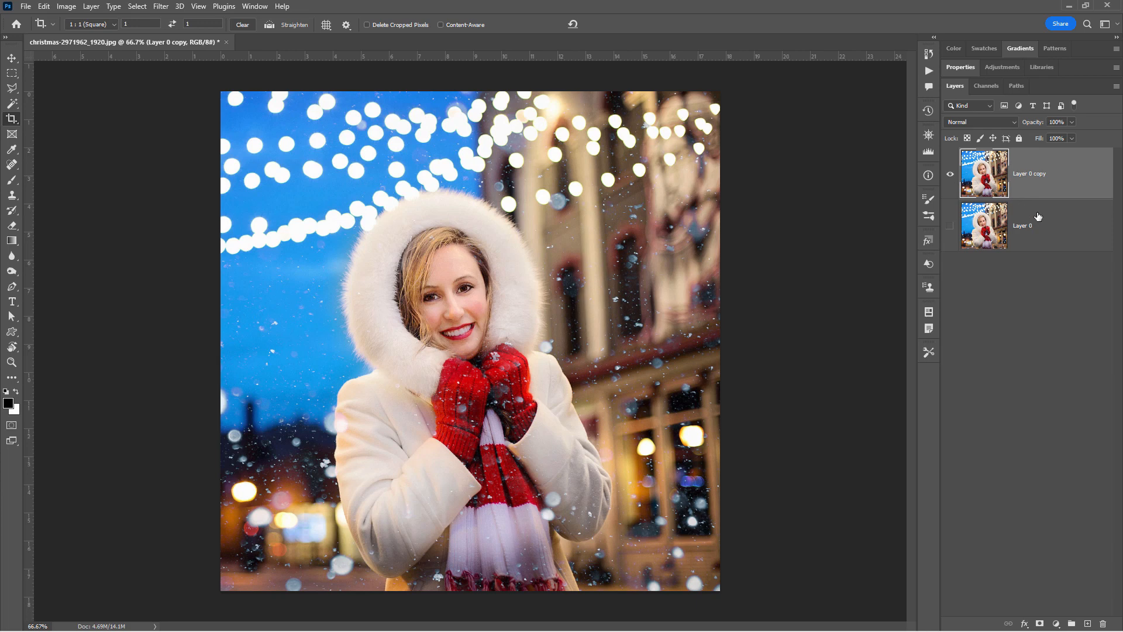
- Add a solid white colour fill layer directly above the hidden original photo layer
left_click(1049, 226)
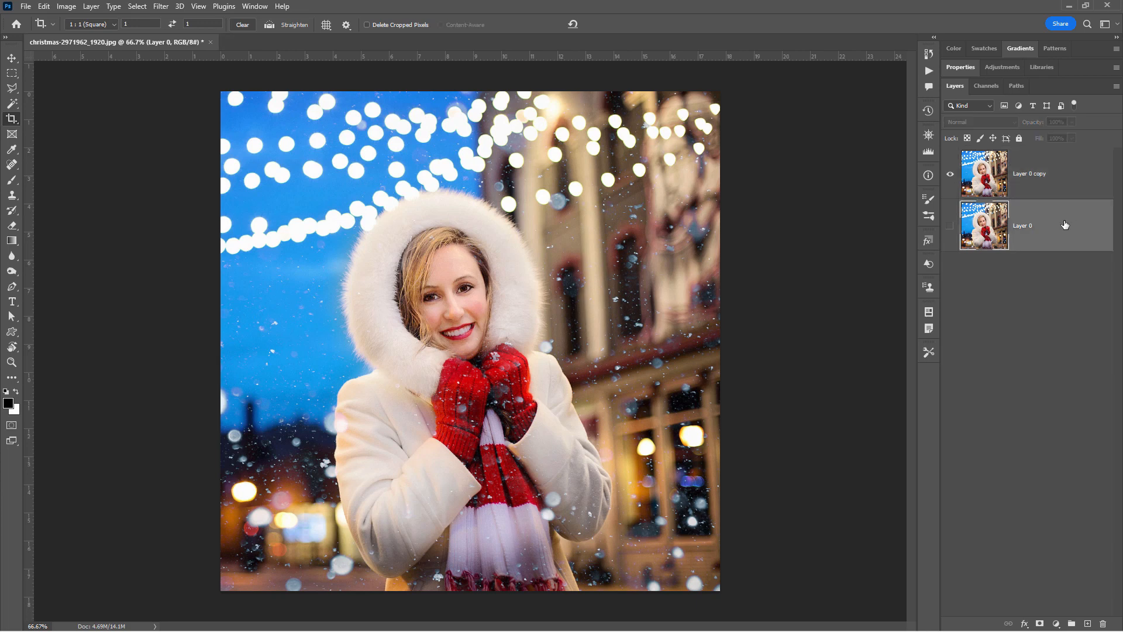
left_click(91, 5)
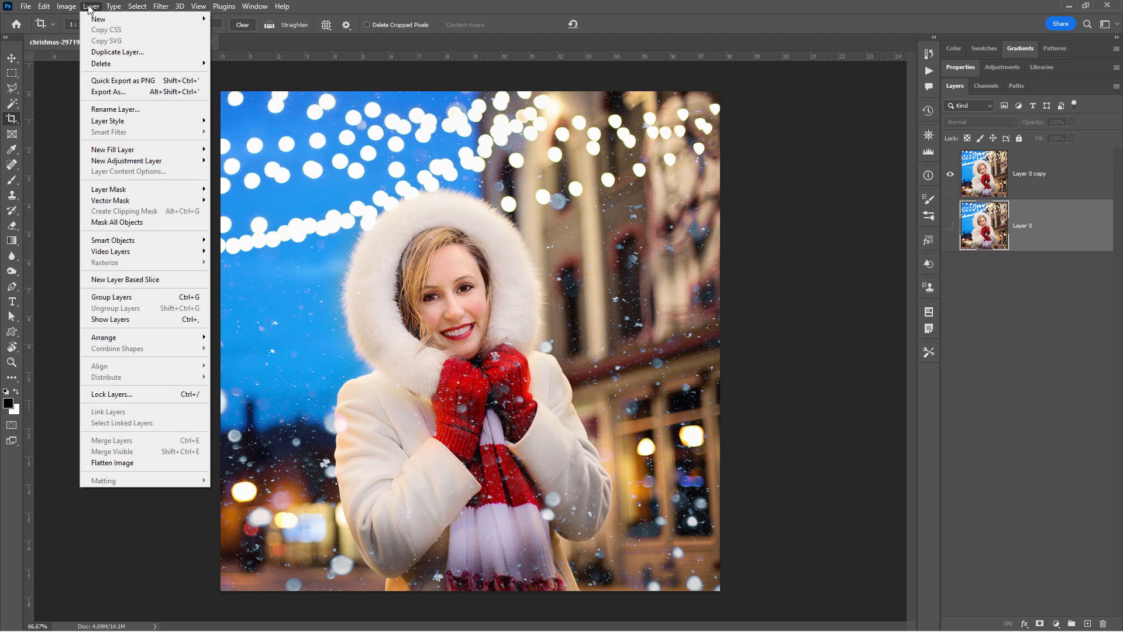
mouse_move(150, 151)
left_click(234, 149)
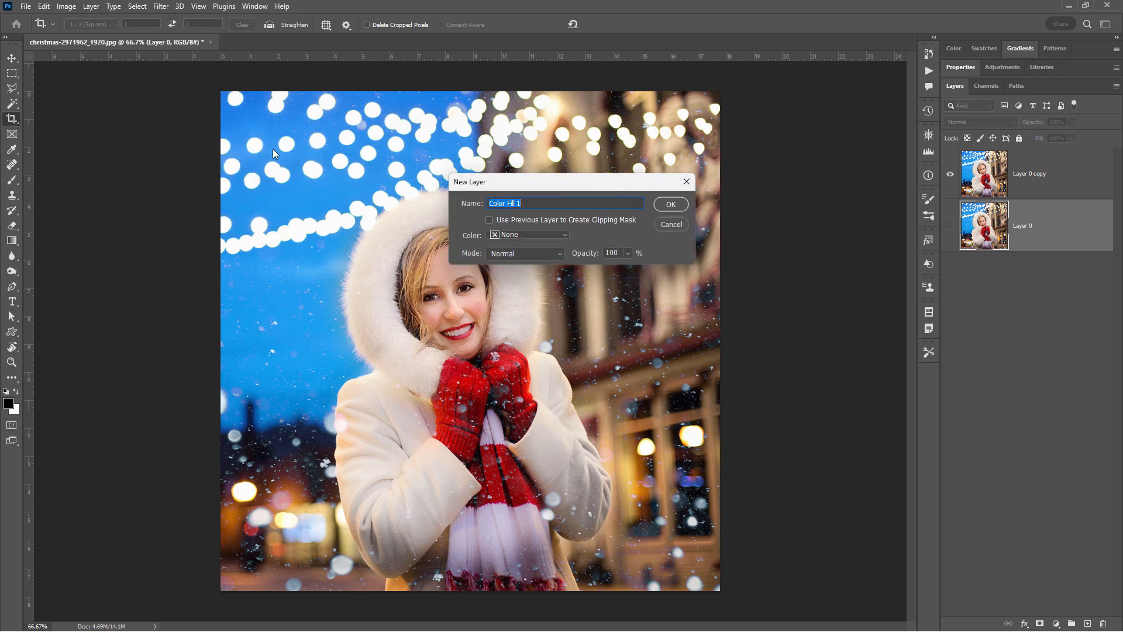
left_click(673, 203)
left_click_drag(843, 413, 796, 345)
left_click(1053, 359)
key("c")
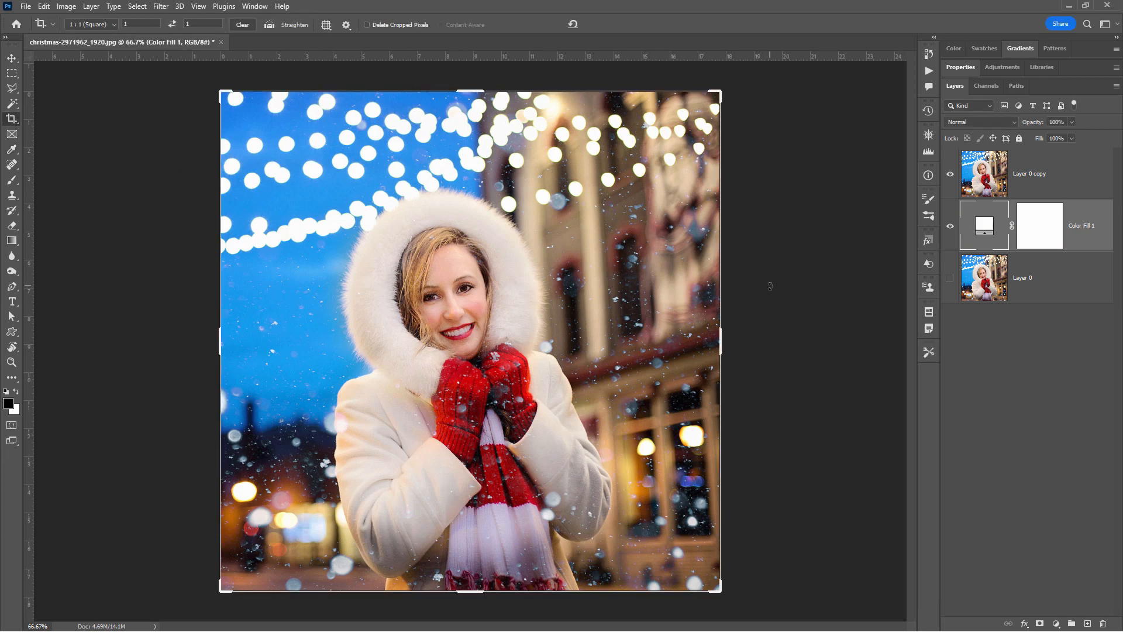
- Select the photo copy layer and set the Custom Shape tool to the heart card from the legacy Shapes group
key("alt+bracketright")
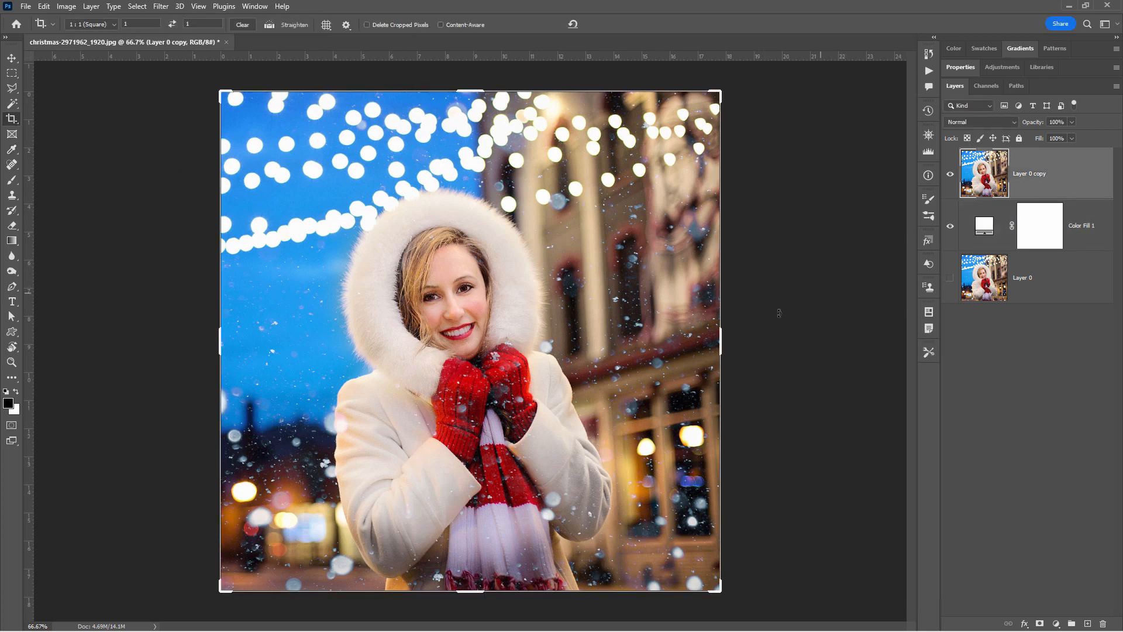
key("Escape")
key("v")
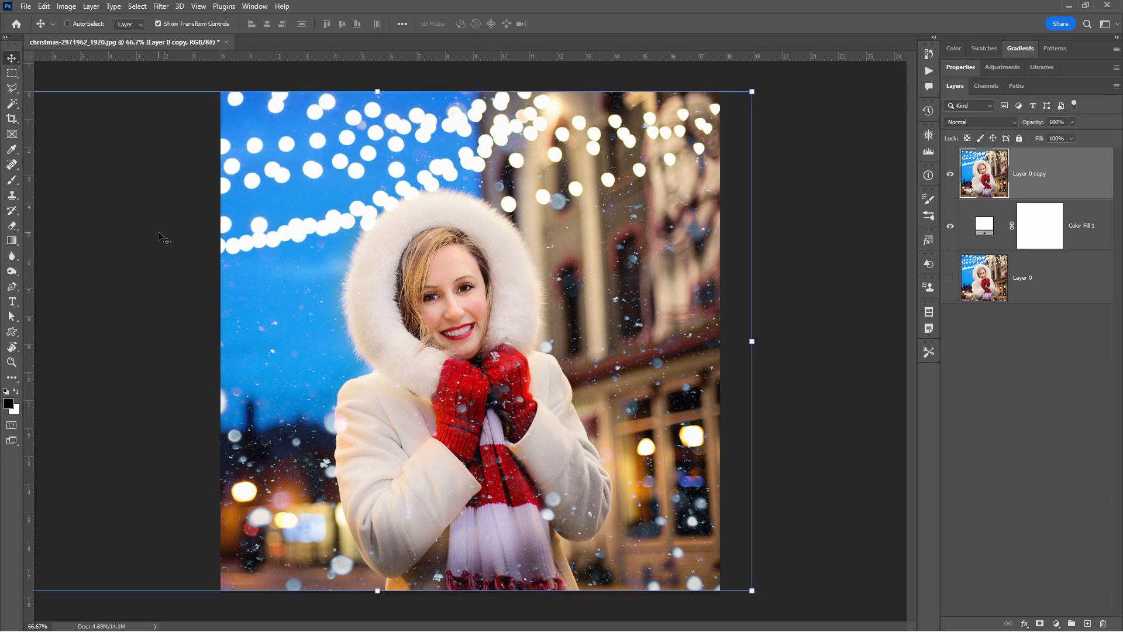
left_click(11, 332)
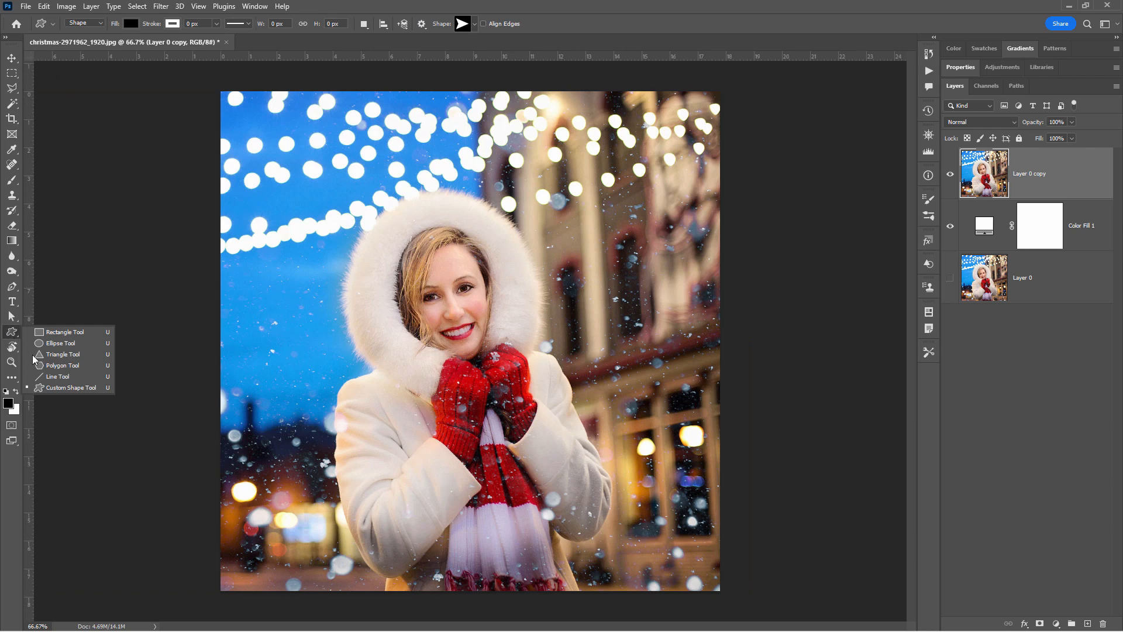
left_click(54, 388)
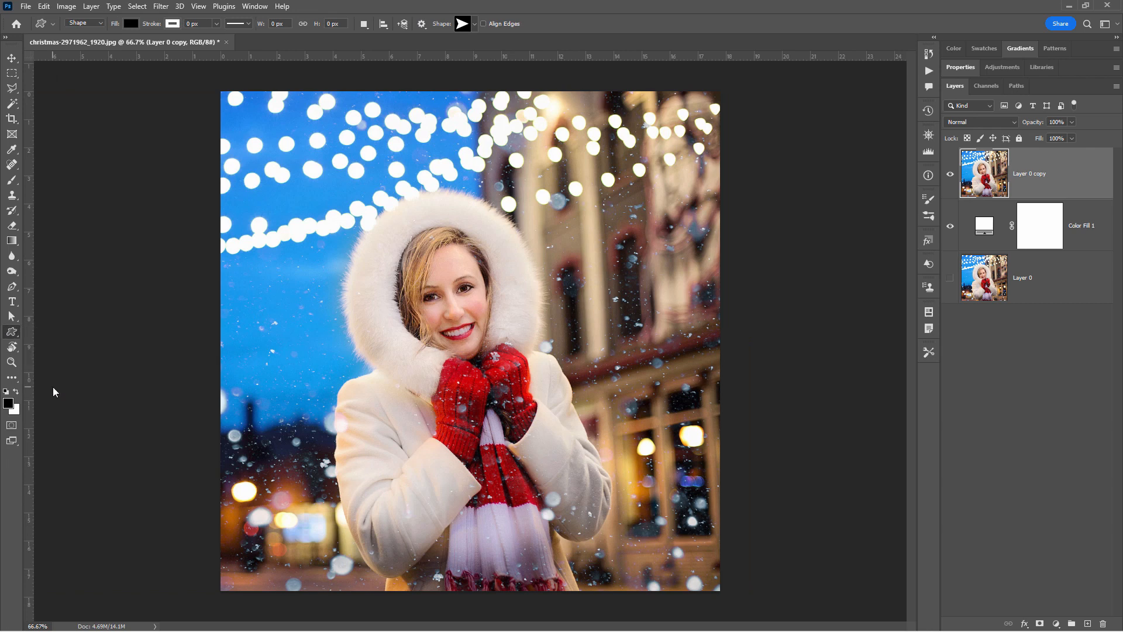
left_click(474, 24)
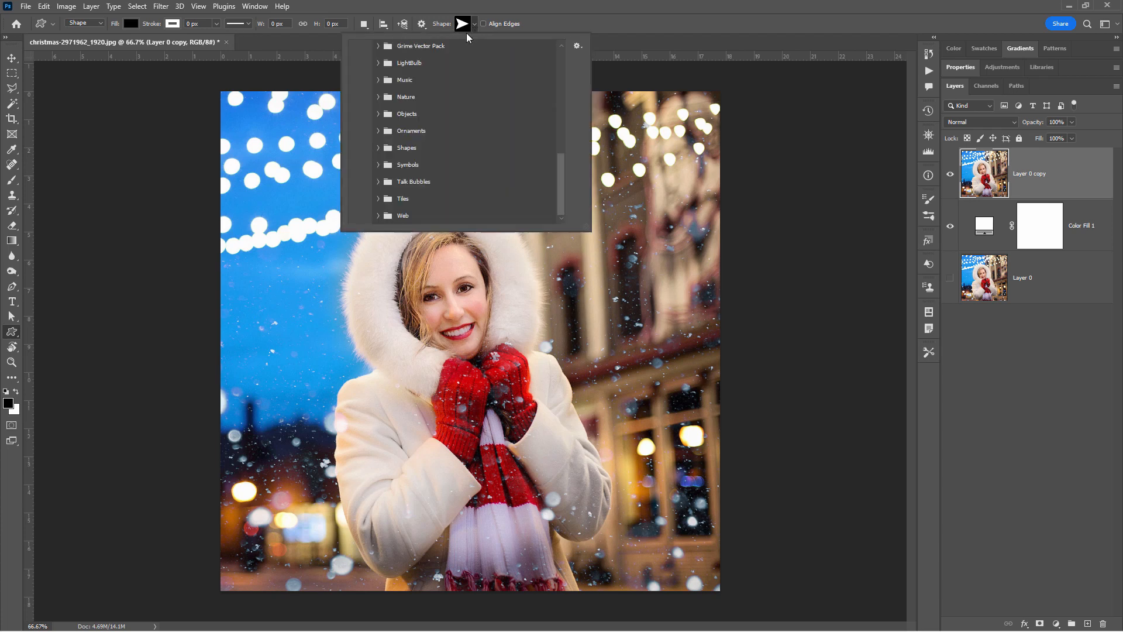
left_click_drag(563, 170, 543, 48)
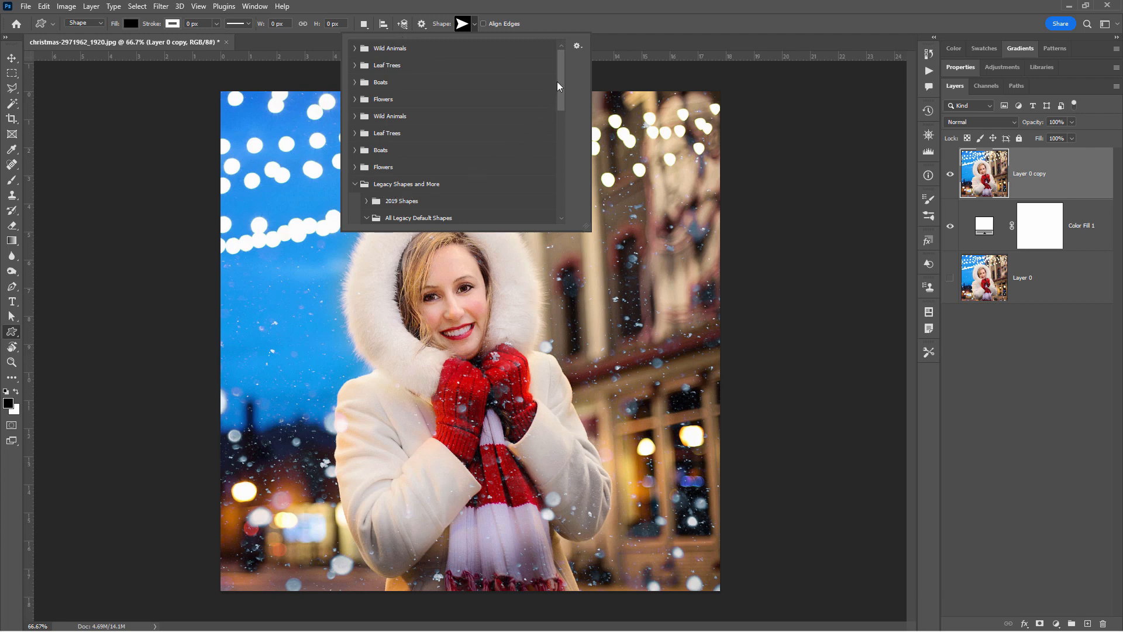
left_click_drag(557, 86, 561, 118)
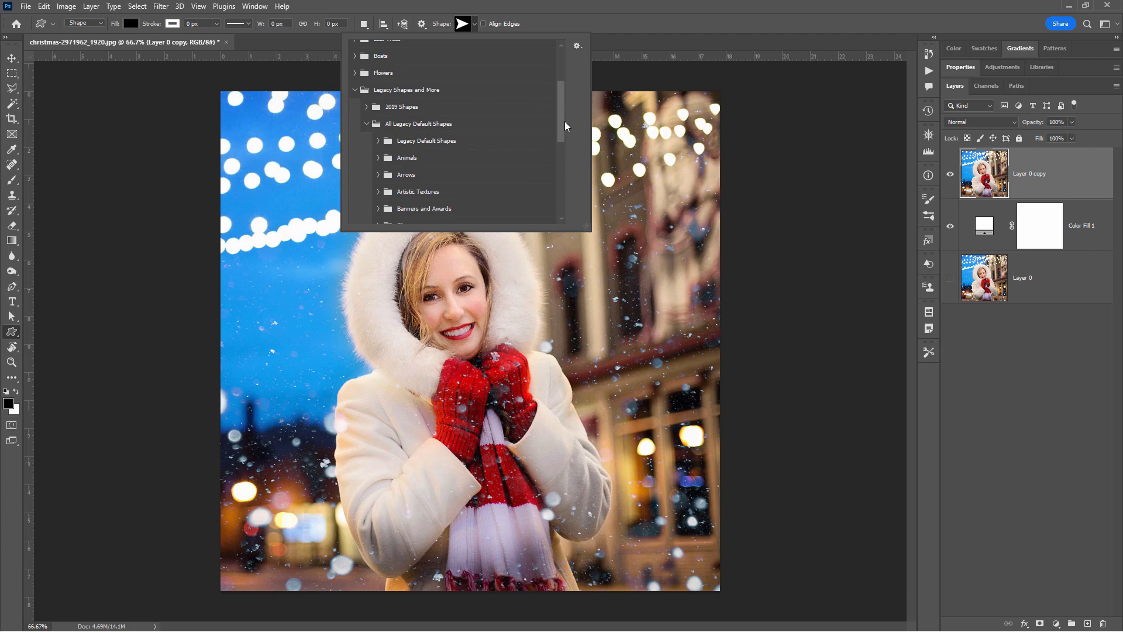
left_click_drag(560, 112, 437, 185)
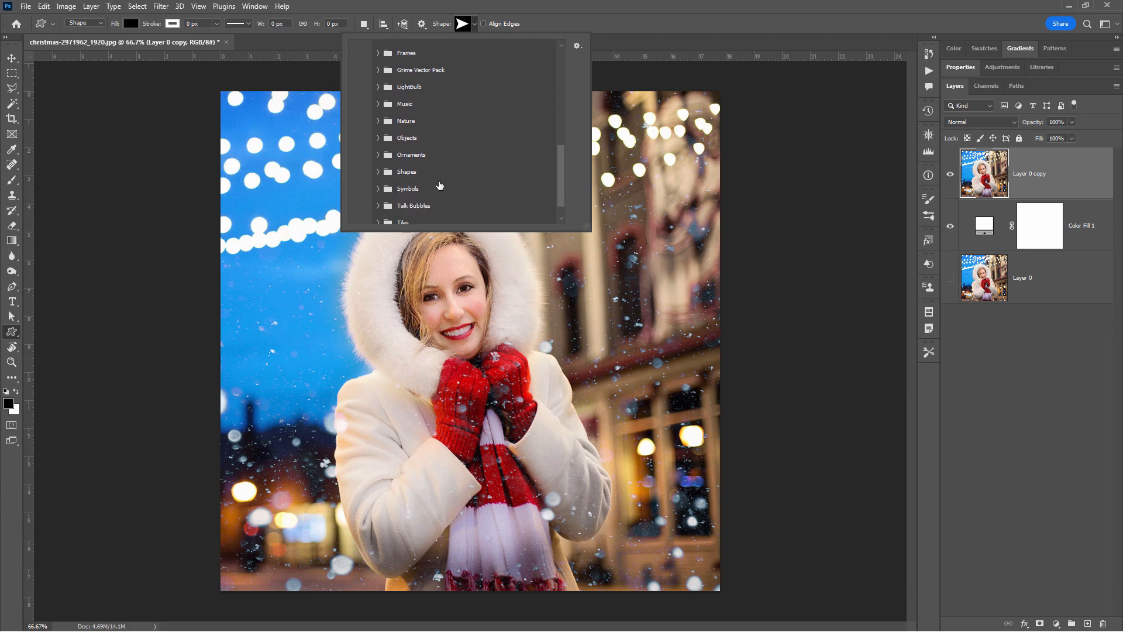
left_click(391, 179)
left_click_drag(560, 155, 560, 169)
left_click(431, 158)
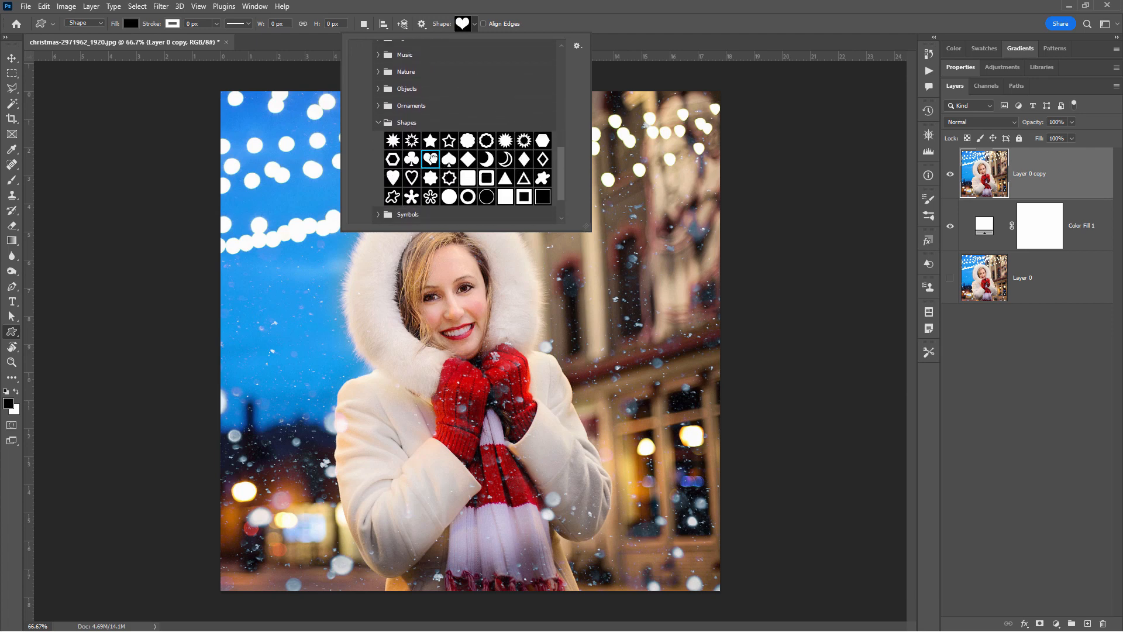
double_click(430, 161)
- Draw a black heart across the photo, stretch it to about 17.17 by 14.72 in and centre it on the canvas
left_click_drag(357, 149, 711, 488)
left_click_drag(357, 149, 230, 106)
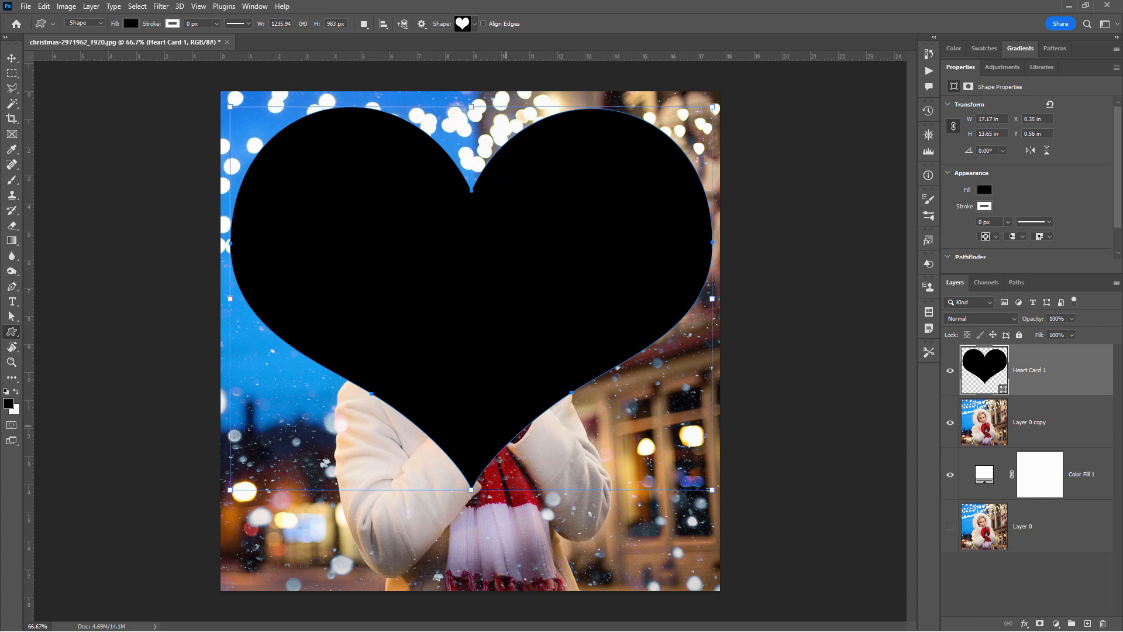
left_click_drag(473, 494, 471, 557)
left_click_drag(473, 116, 474, 146)
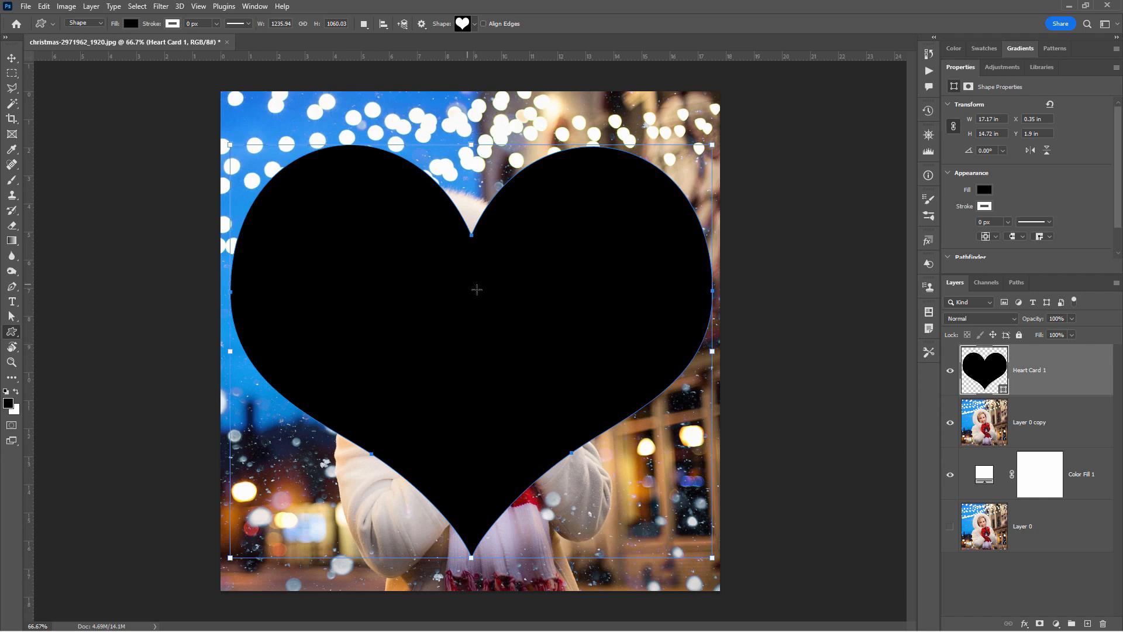
left_click(12, 57)
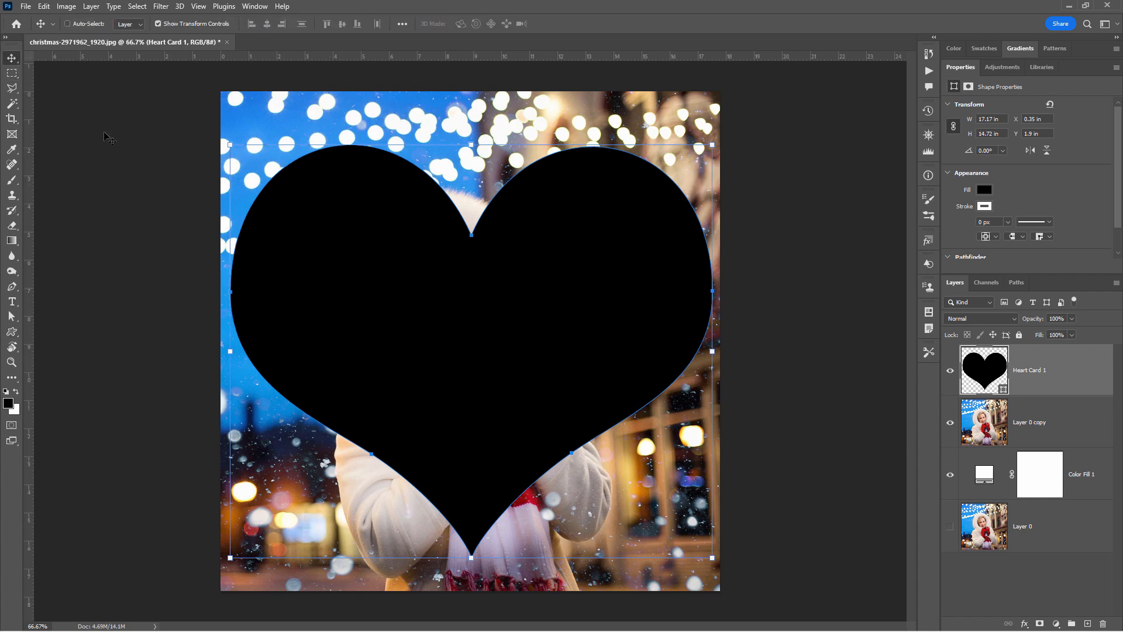
left_click_drag(451, 393, 451, 383)
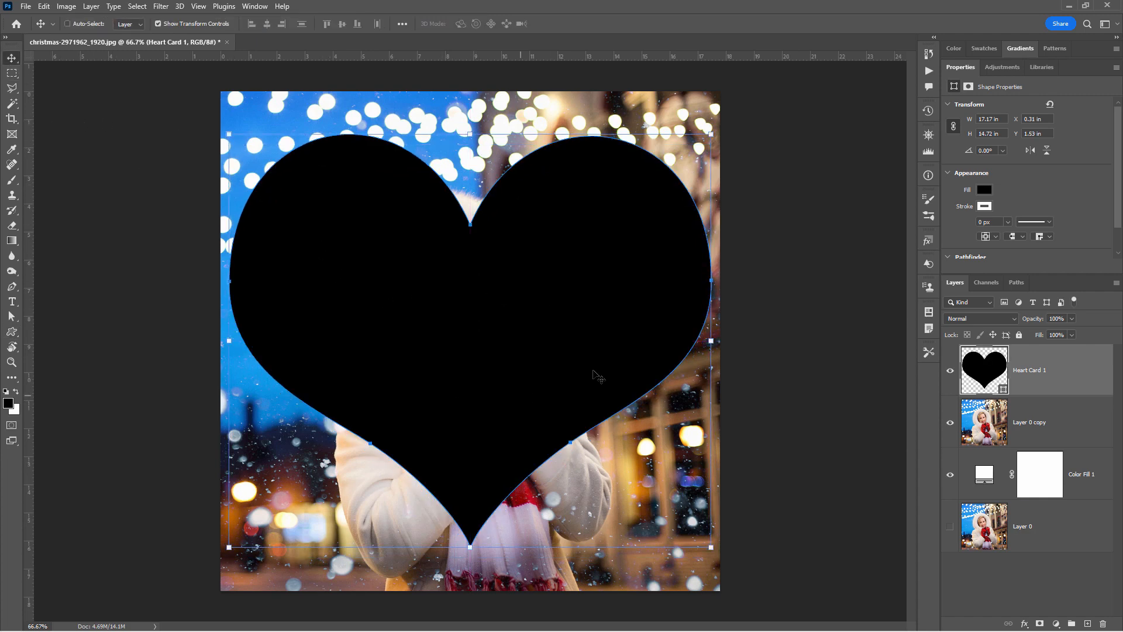
key("ctrl")
- Lower the heart layer's opacity to about 46% to check its placement over the woman and restore it to 100%
left_click(1071, 319)
left_click_drag(1044, 332, 1046, 332)
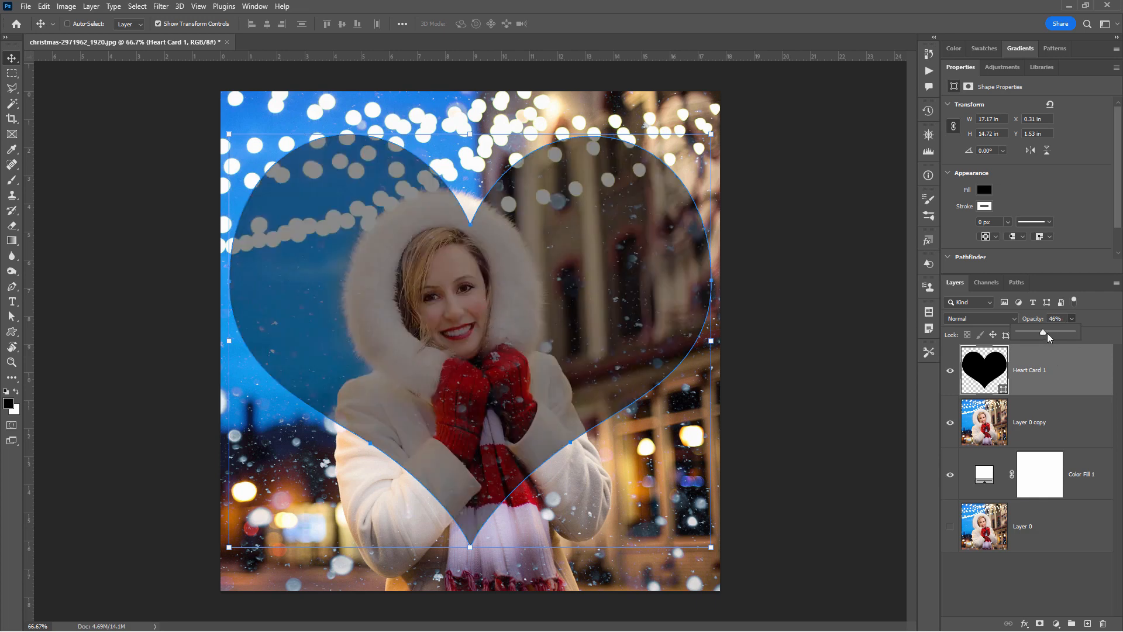
left_click_drag(1044, 331, 1099, 353)
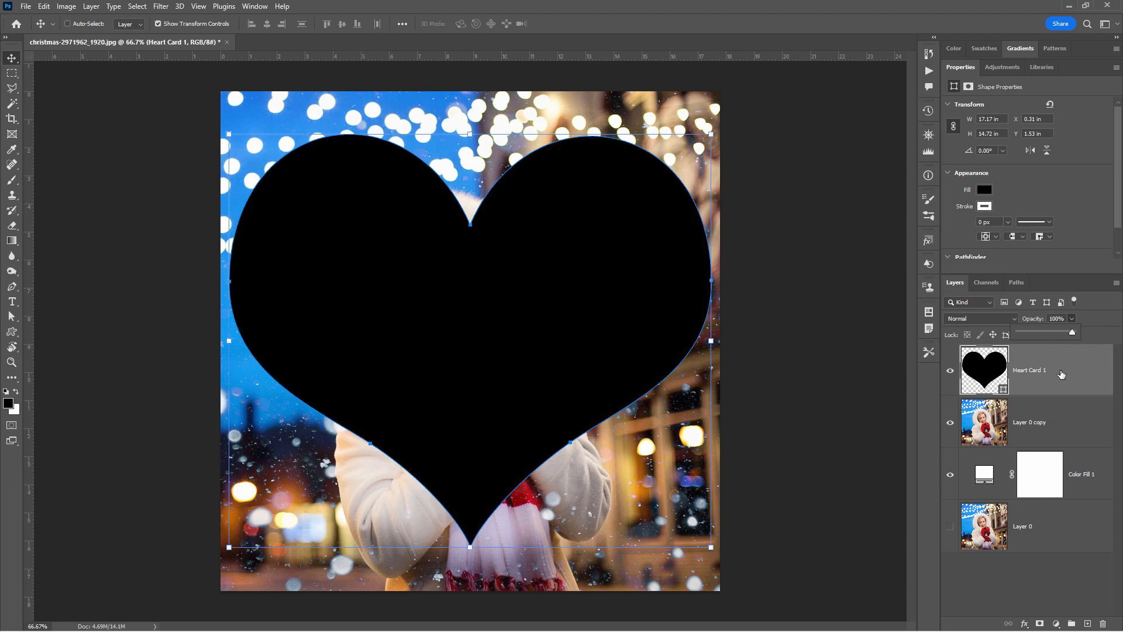
- Move the heart layer beneath the photo copy and shift the photo copy slightly right to centre the woman
left_click(1062, 374)
left_click_drag(1053, 372, 1047, 442)
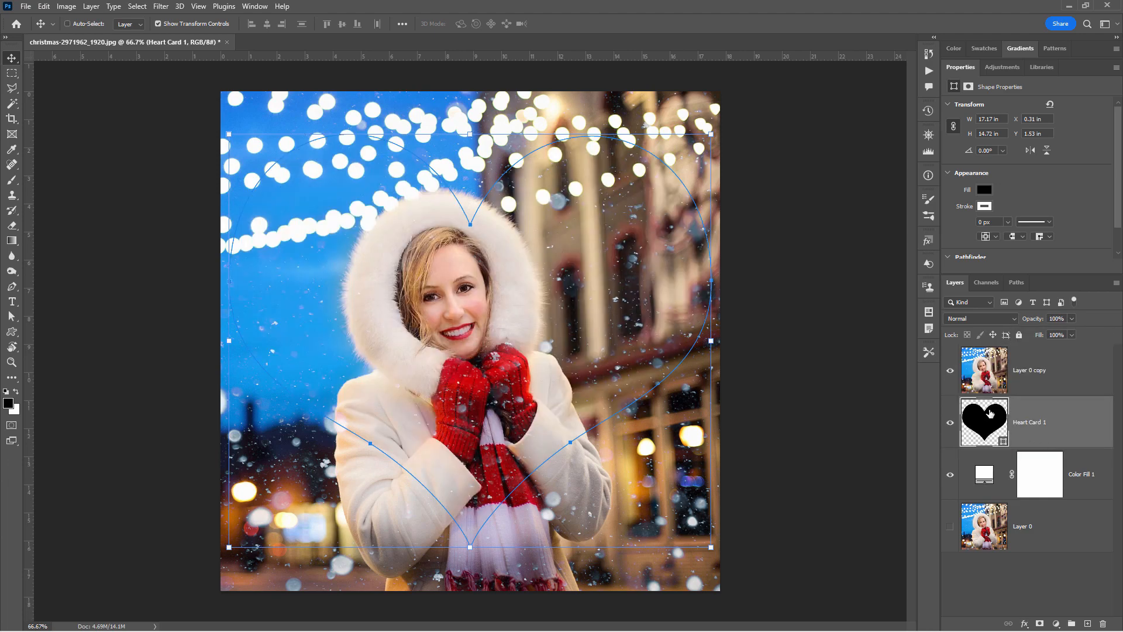
left_click(1053, 383)
left_click_drag(675, 397, 687, 396)
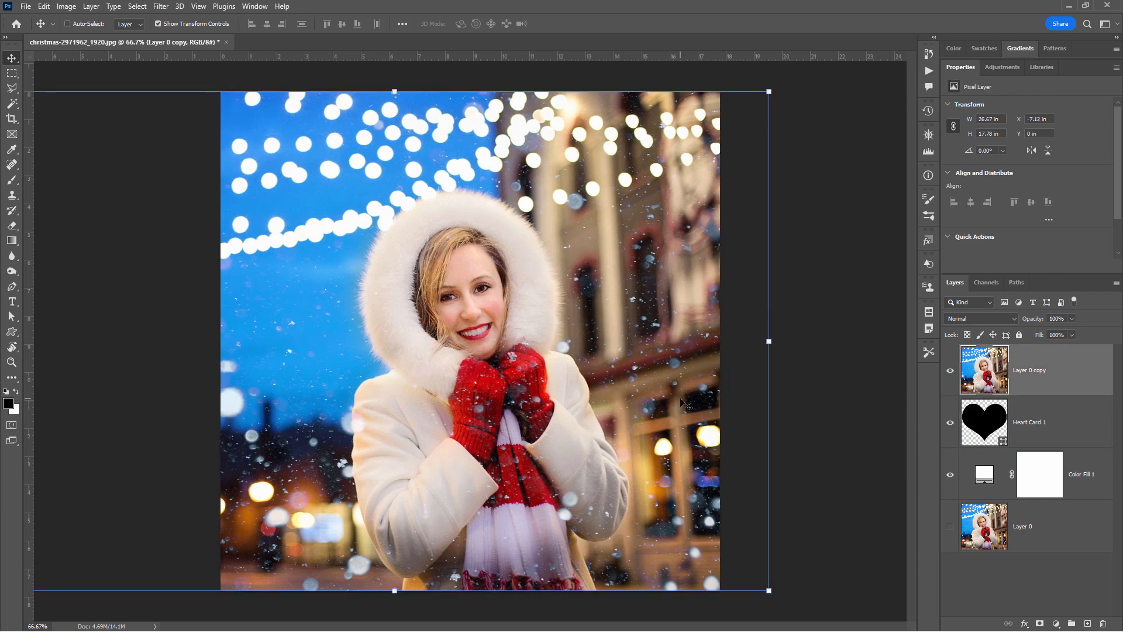
- Clip the photo copy to the heart with a clipping mask and nudge the photo slightly right inside it
right_click(1039, 375)
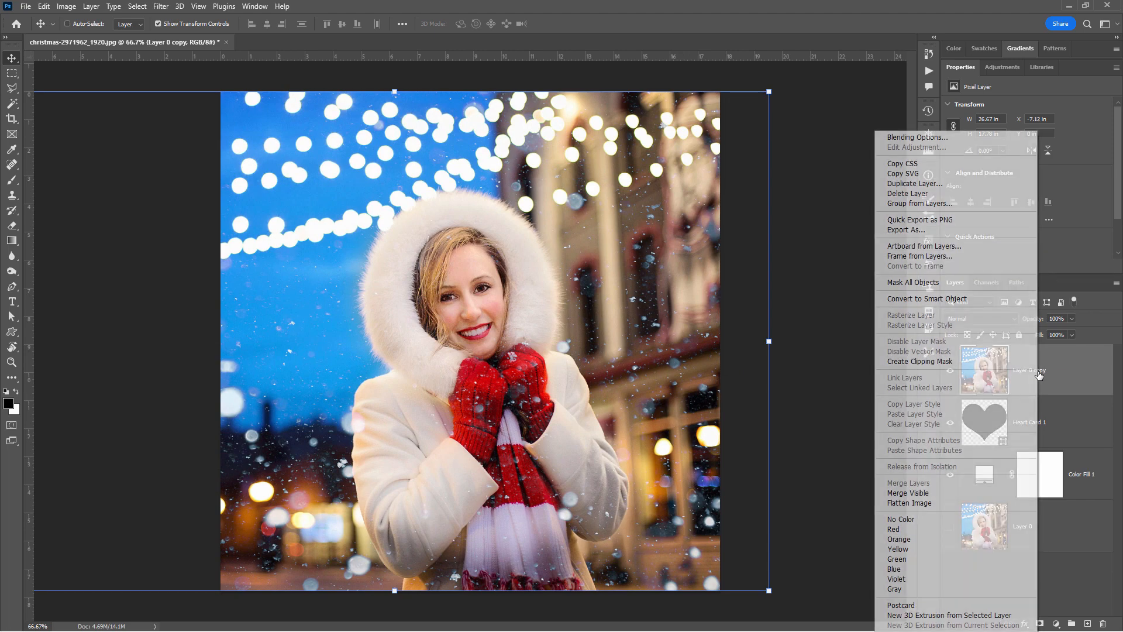
left_click(914, 362)
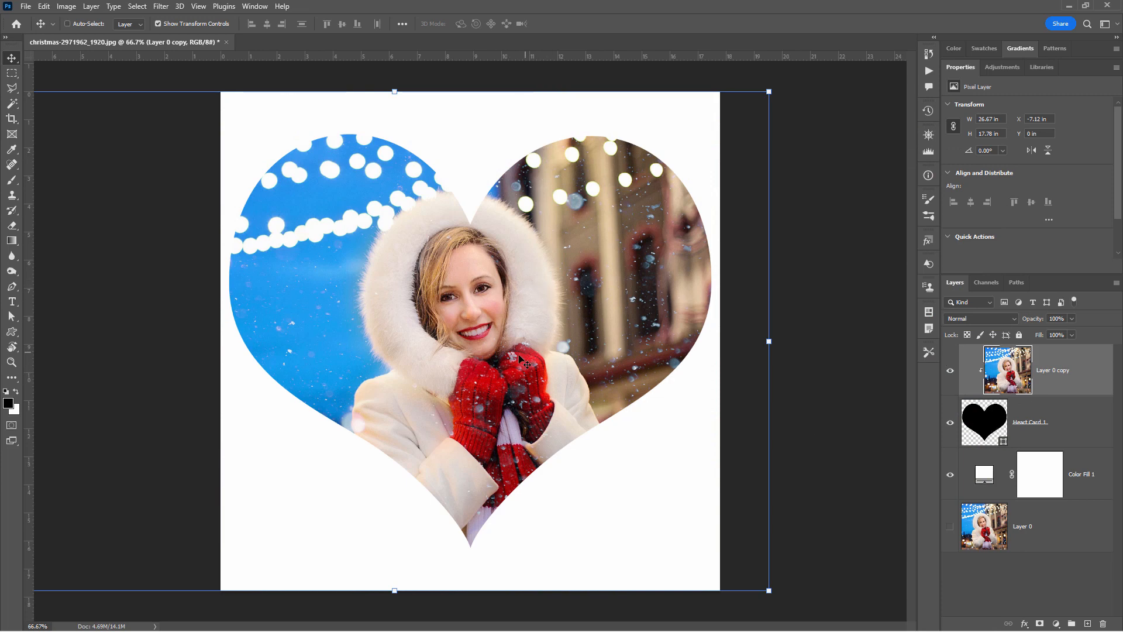
left_click_drag(519, 360, 521, 356)
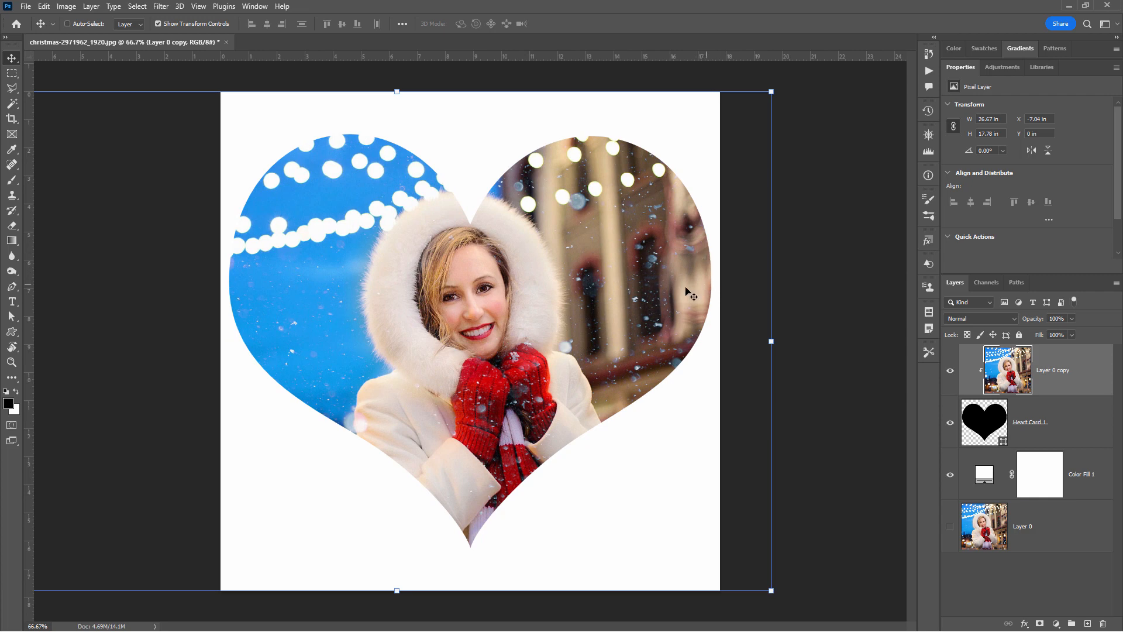
- Scale the heart layer down to about 95.5%, keeping it centred on the canvas
left_click(1073, 419)
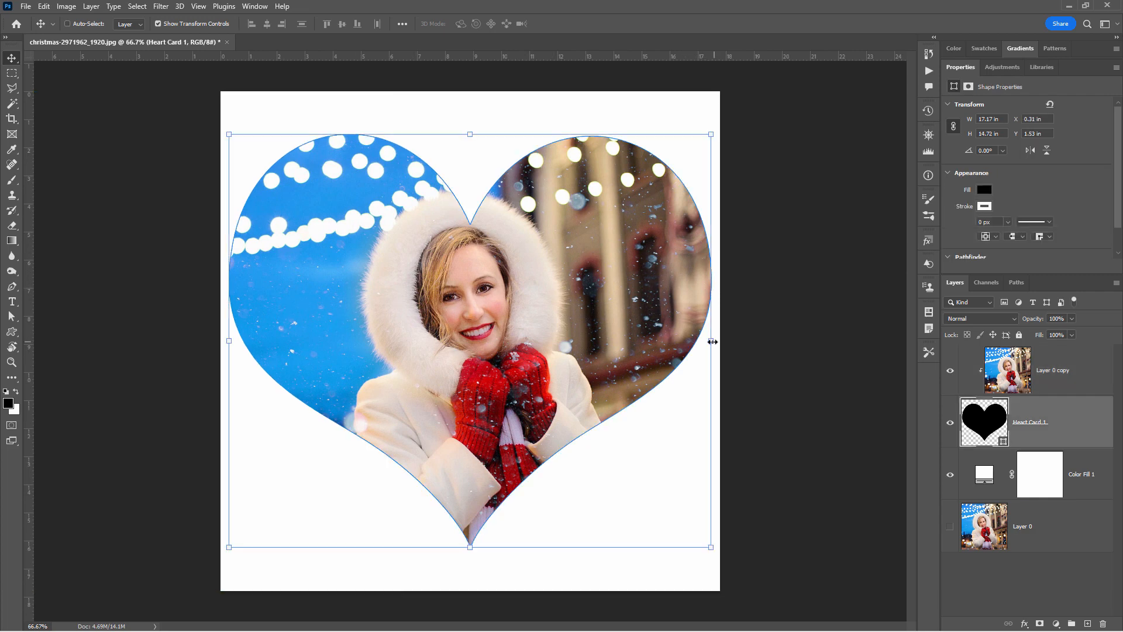
left_click_drag(708, 341, 698, 342)
left_click_drag(323, 327, 328, 329)
left_click_drag(706, 341, 696, 342)
left_click_drag(604, 361, 609, 362)
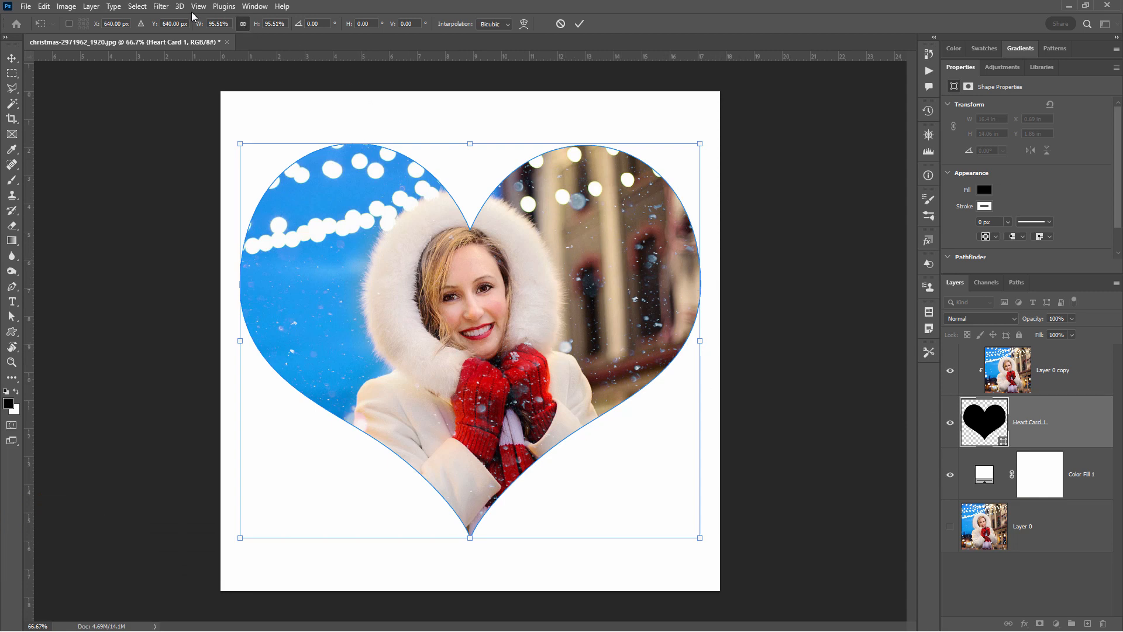
- Commit the heart's resize and convert the heart layer to a smart object
left_click(161, 7)
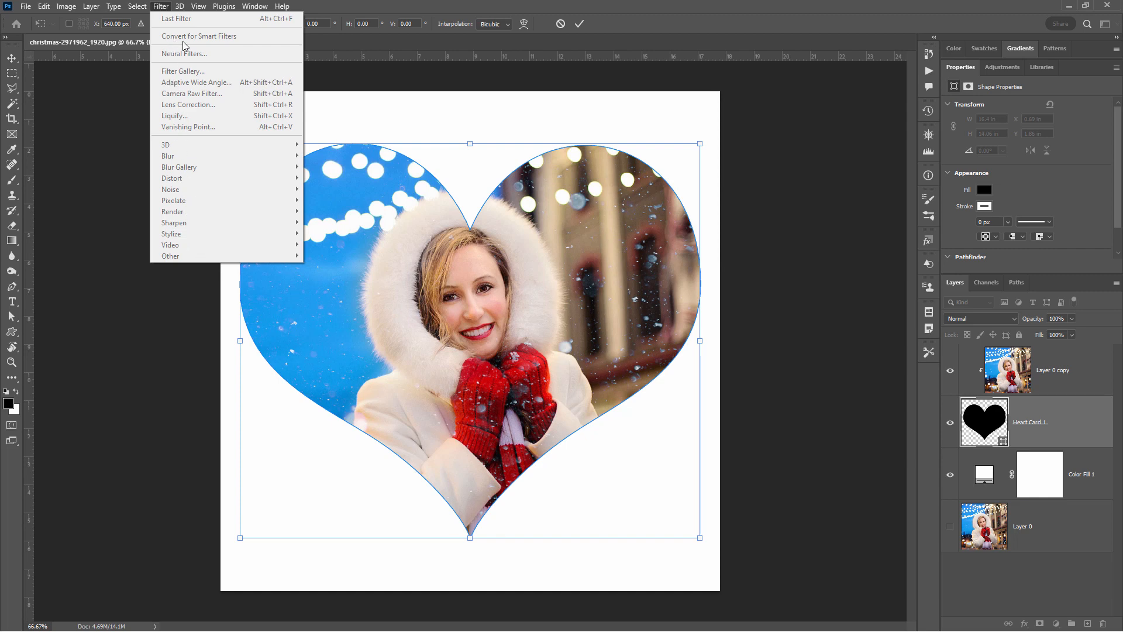
left_click(1047, 423)
right_click(1032, 425)
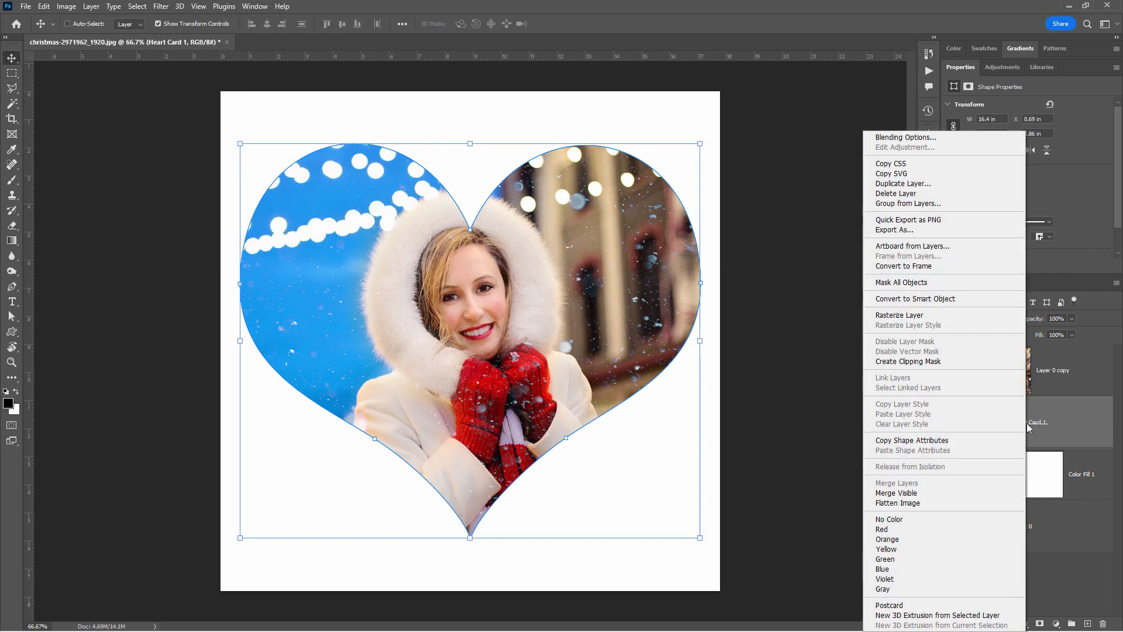
left_click(888, 300)
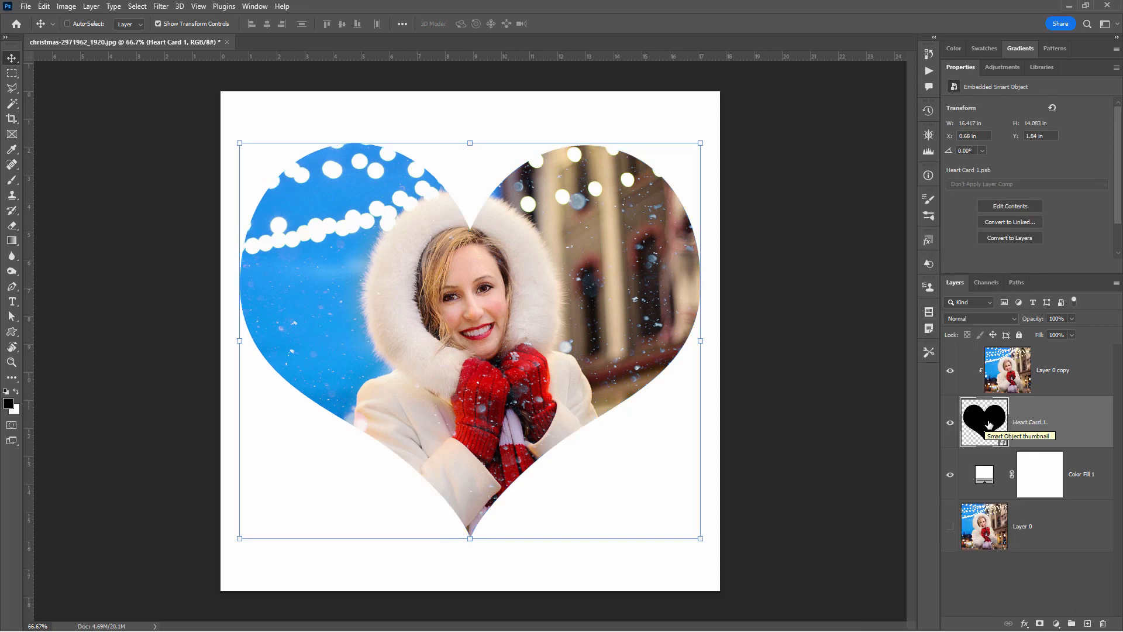
- Start a Gaussian Blur on the heart smart object and zoom its preview out to 17% to show the whole heart
left_click(163, 8)
mouse_move(220, 161)
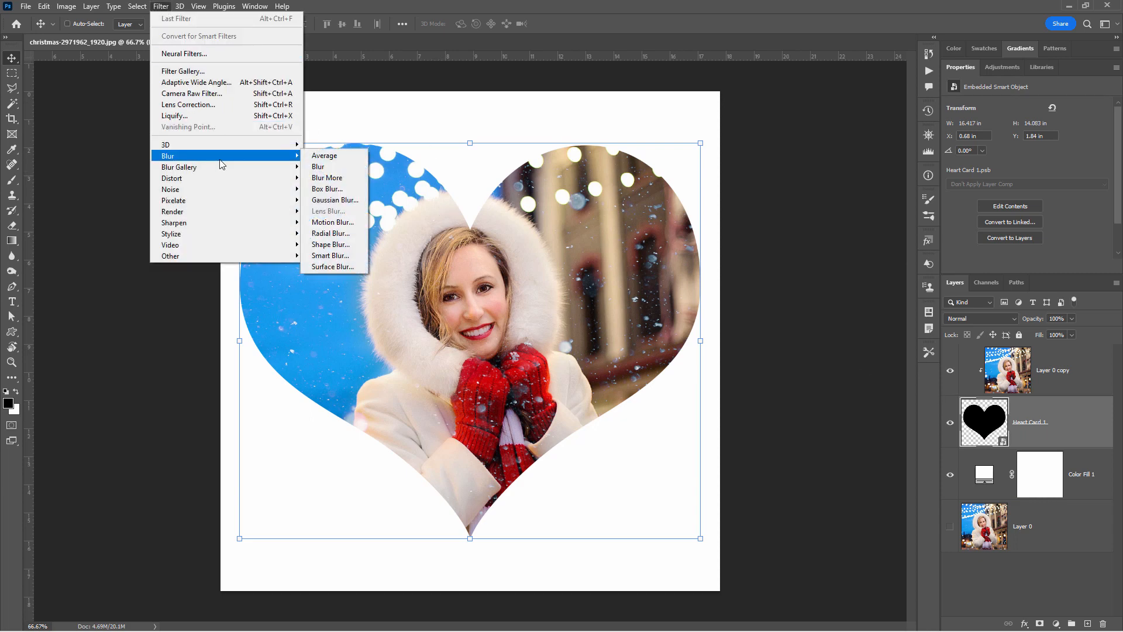
left_click(330, 199)
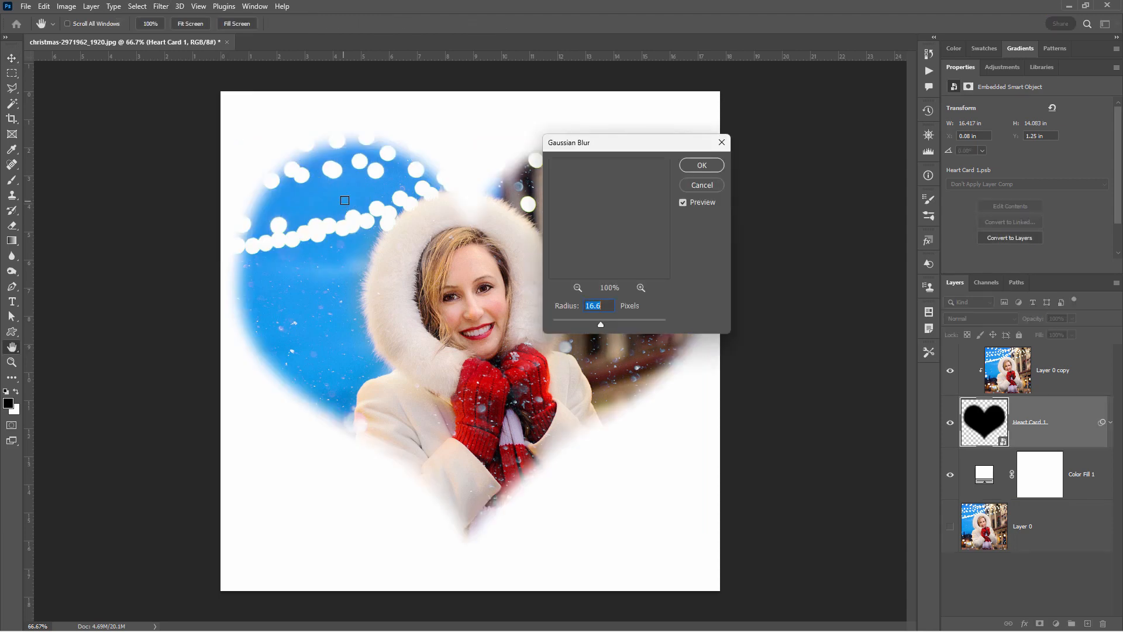
left_click_drag(679, 159, 782, 196)
left_click_drag(747, 372, 681, 379)
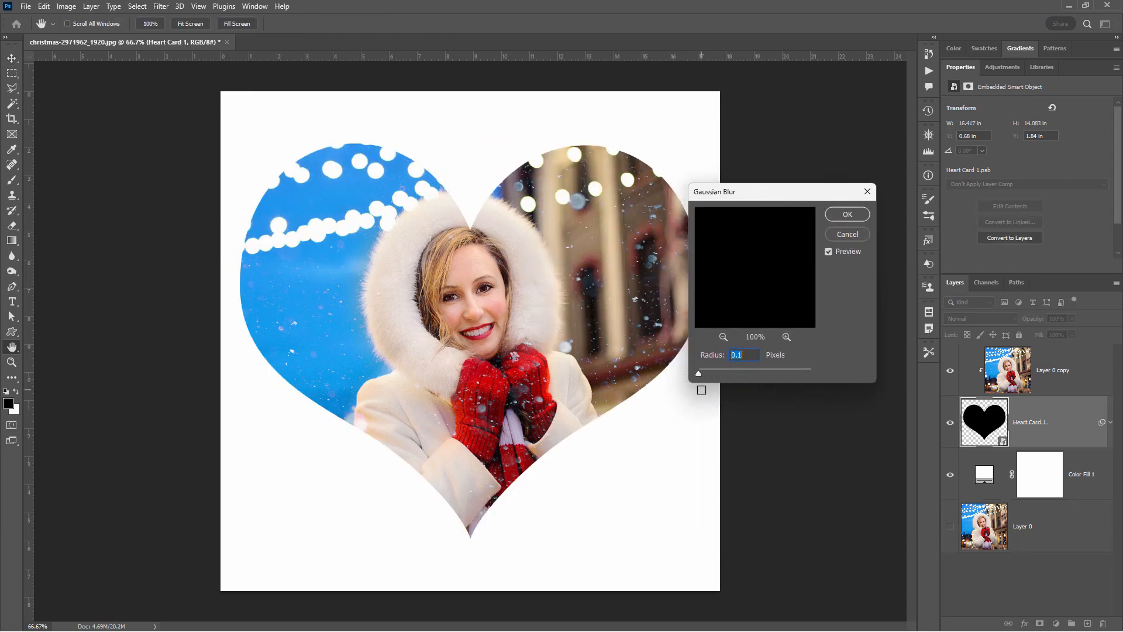
left_click_drag(699, 373, 707, 372)
left_click(723, 337)
left_click(723, 337)
left_click(722, 337)
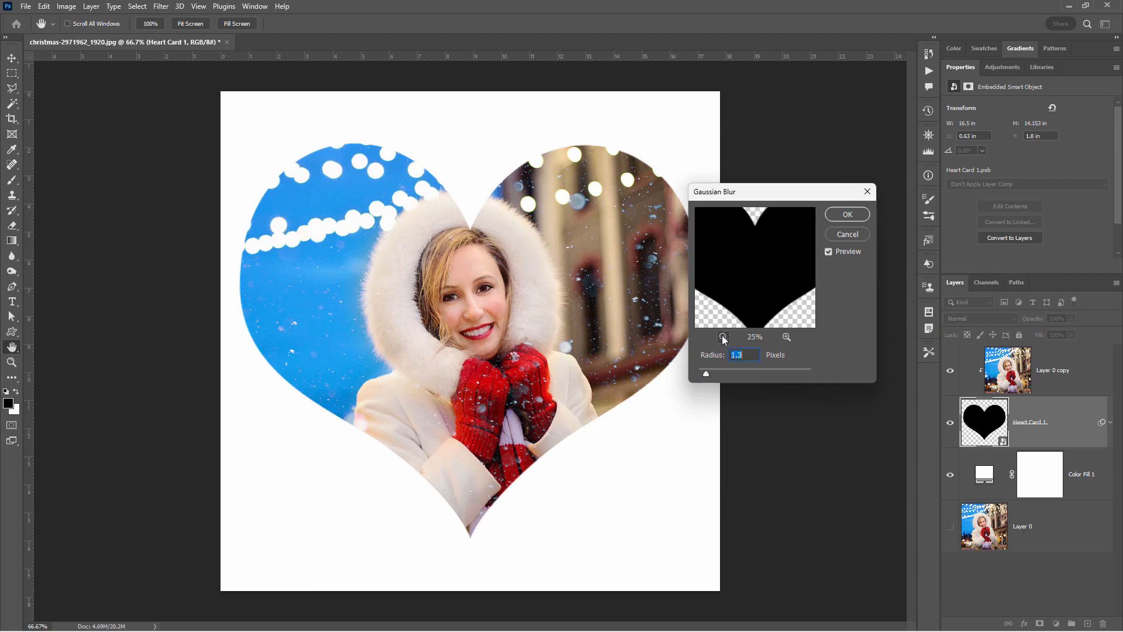
left_click(723, 336)
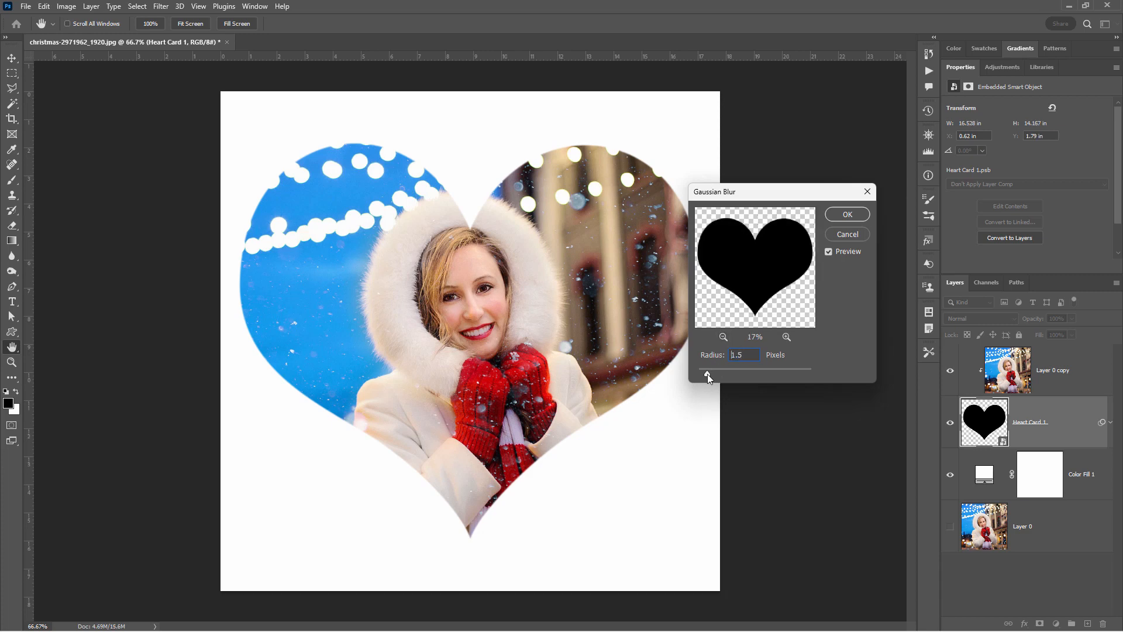
- Apply the Gaussian Blur to the heart with a 19.4-pixel radius and check the smart filter's settings without changing them
left_click_drag(714, 375, 749, 376)
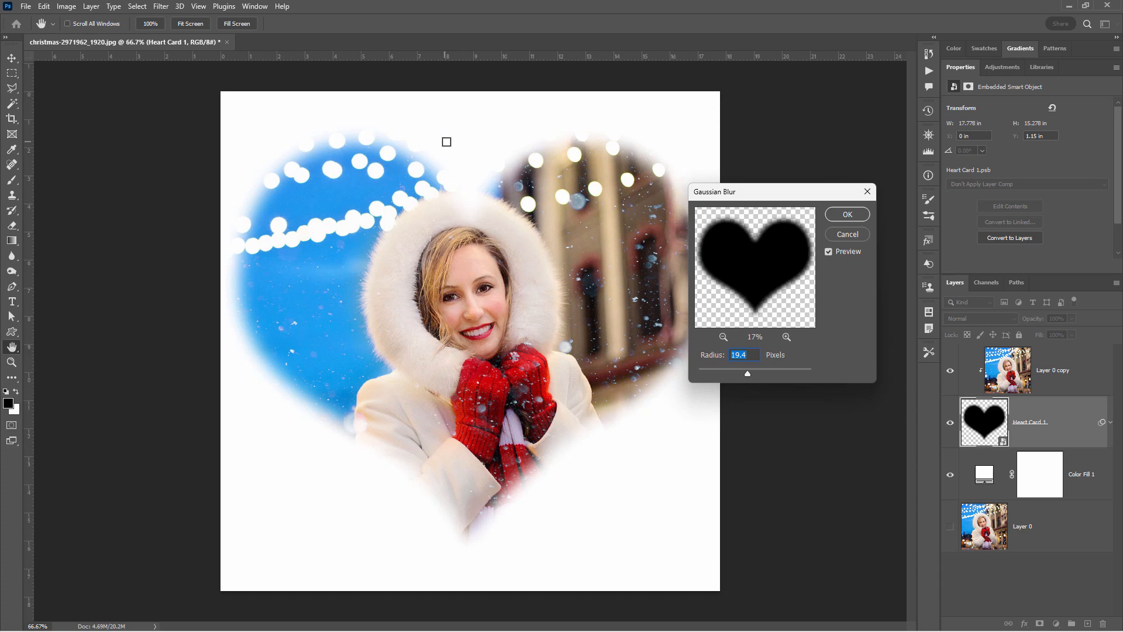
left_click_drag(705, 193, 746, 213)
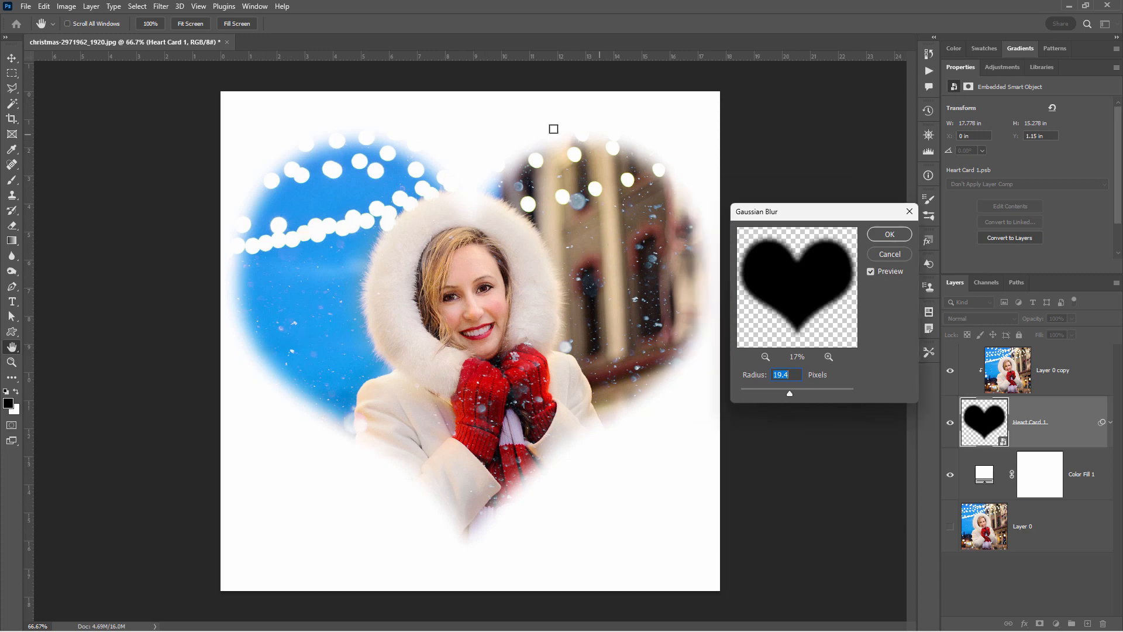
left_click(886, 235)
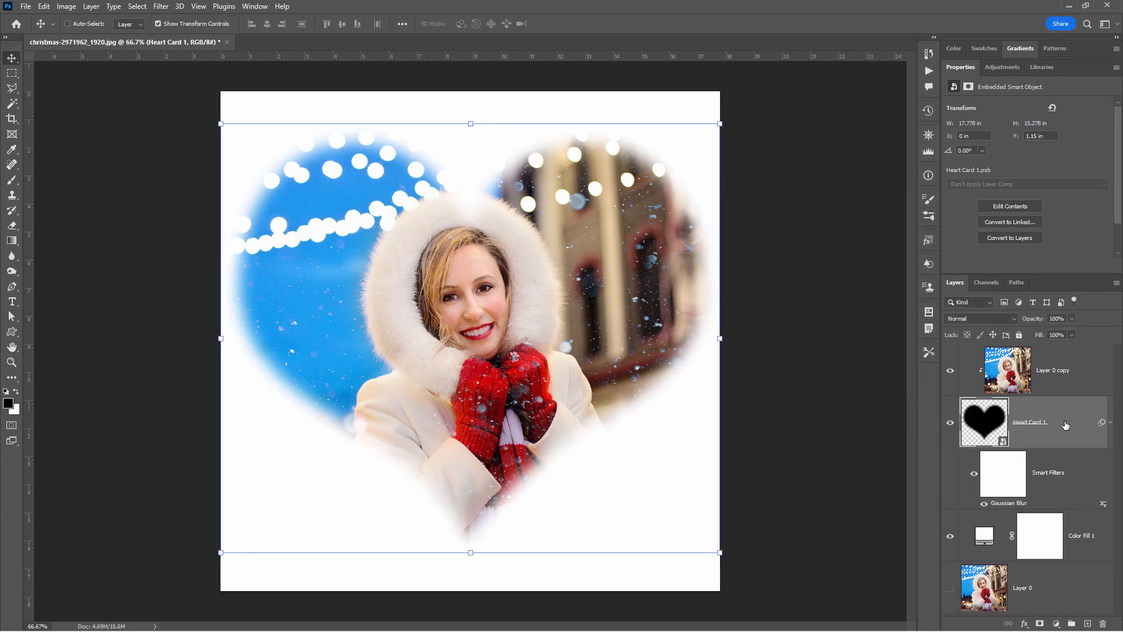
double_click(1002, 504)
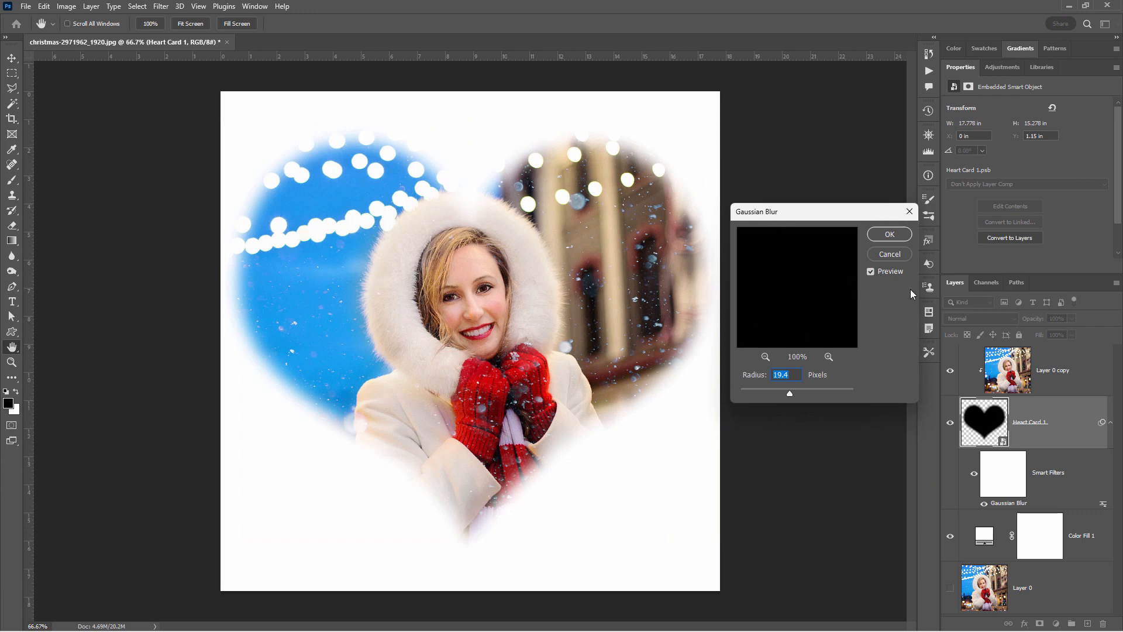
left_click(890, 254)
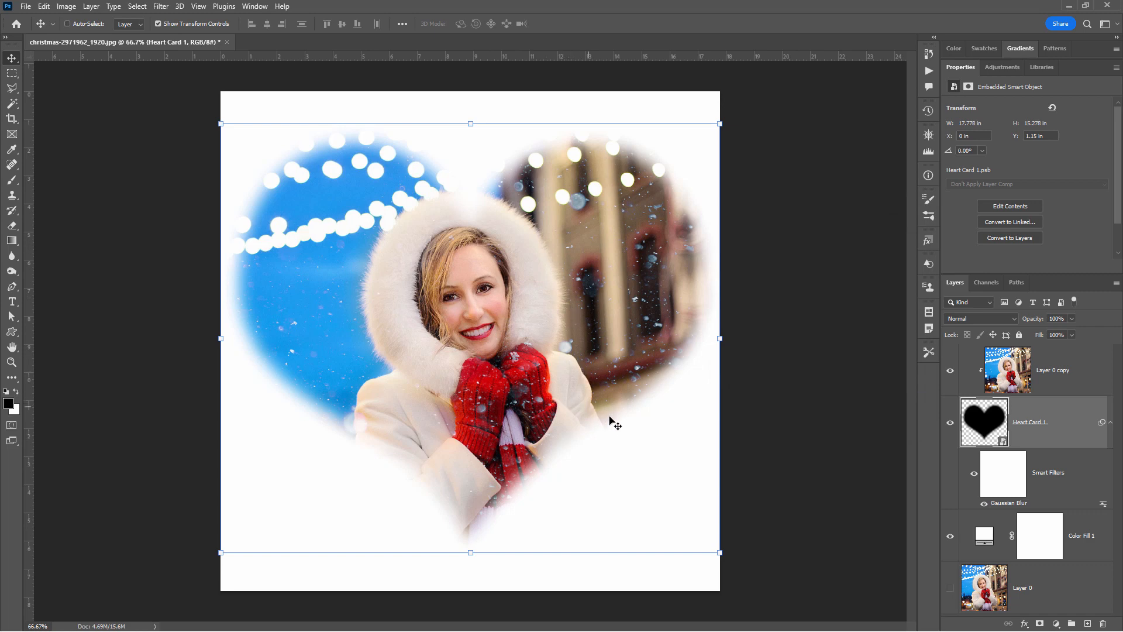
- Release the photo copy from its clipping mask on the heart
left_click(1052, 371)
right_click(1046, 375)
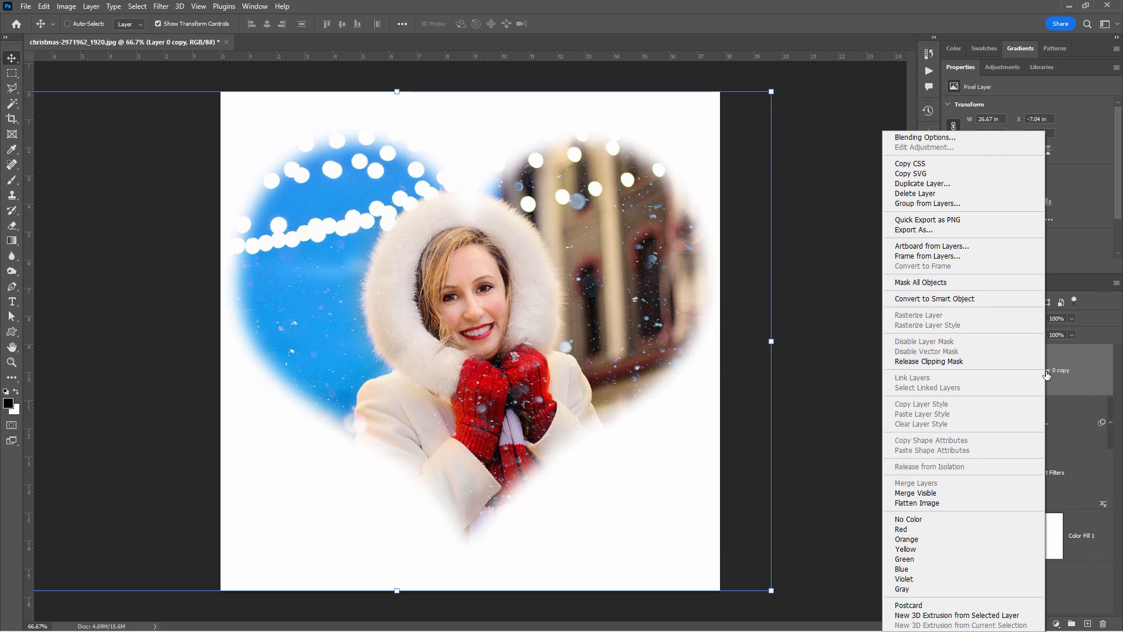
left_click(1029, 362)
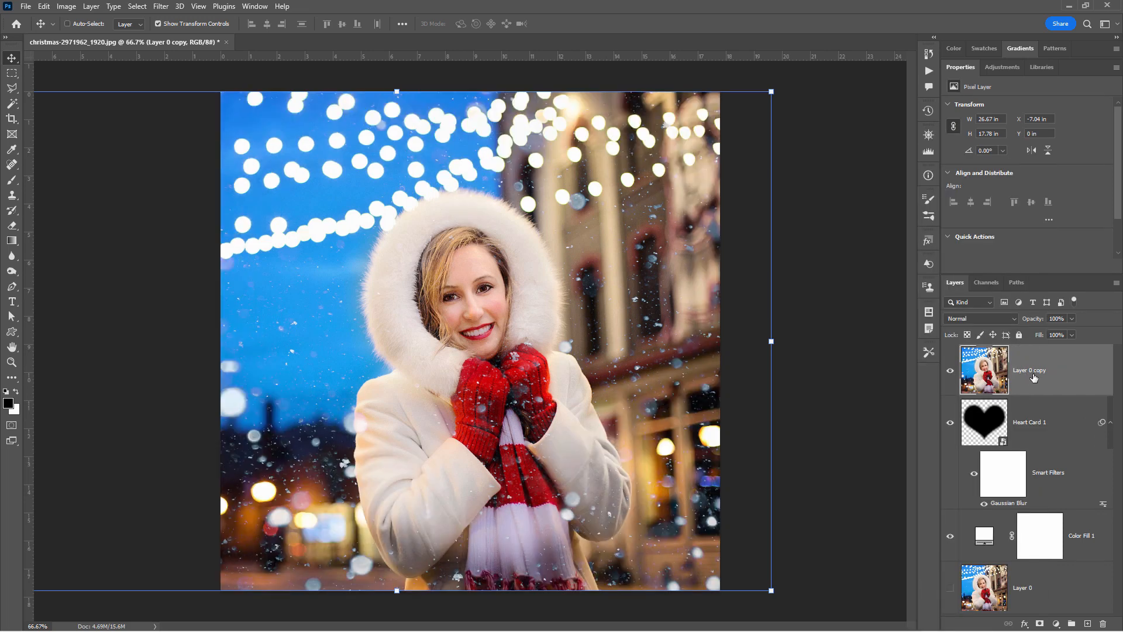
- With the heart layer active, pick the solid Snowflake 2 from the legacy Nature shapes for the Custom Shape tool
left_click(1057, 405)
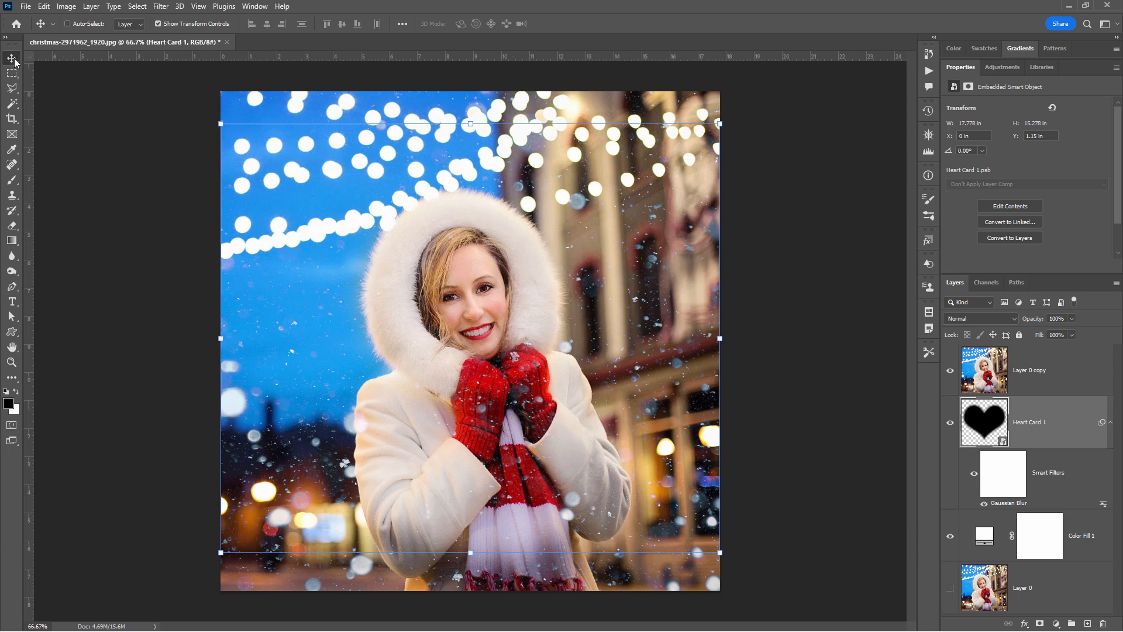
left_click(16, 333)
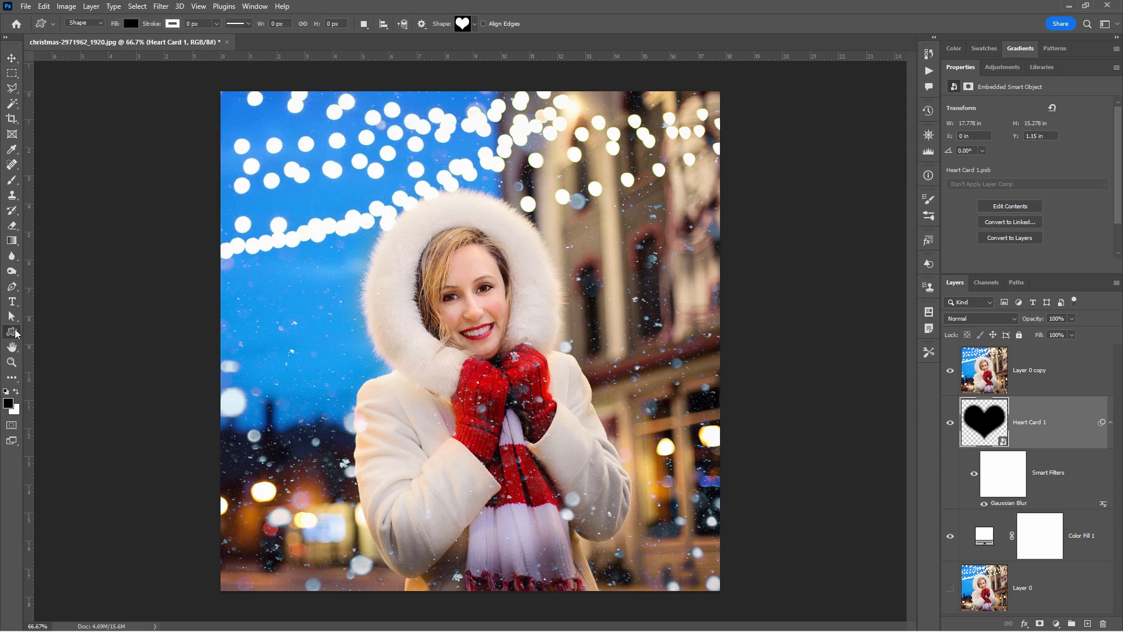
left_click(475, 24)
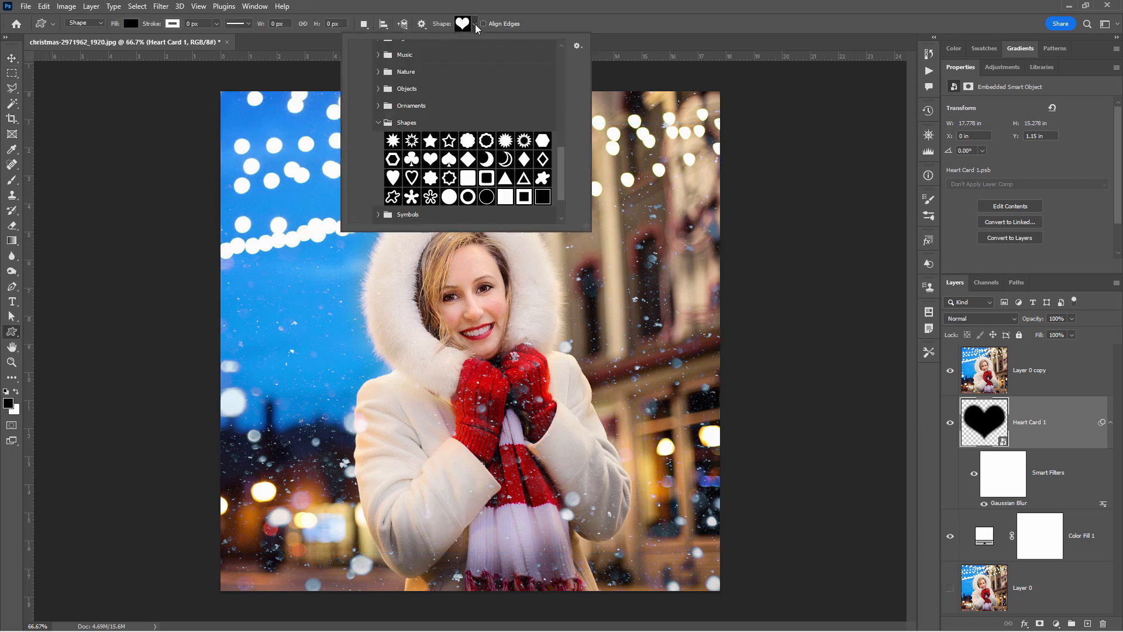
left_click(378, 118)
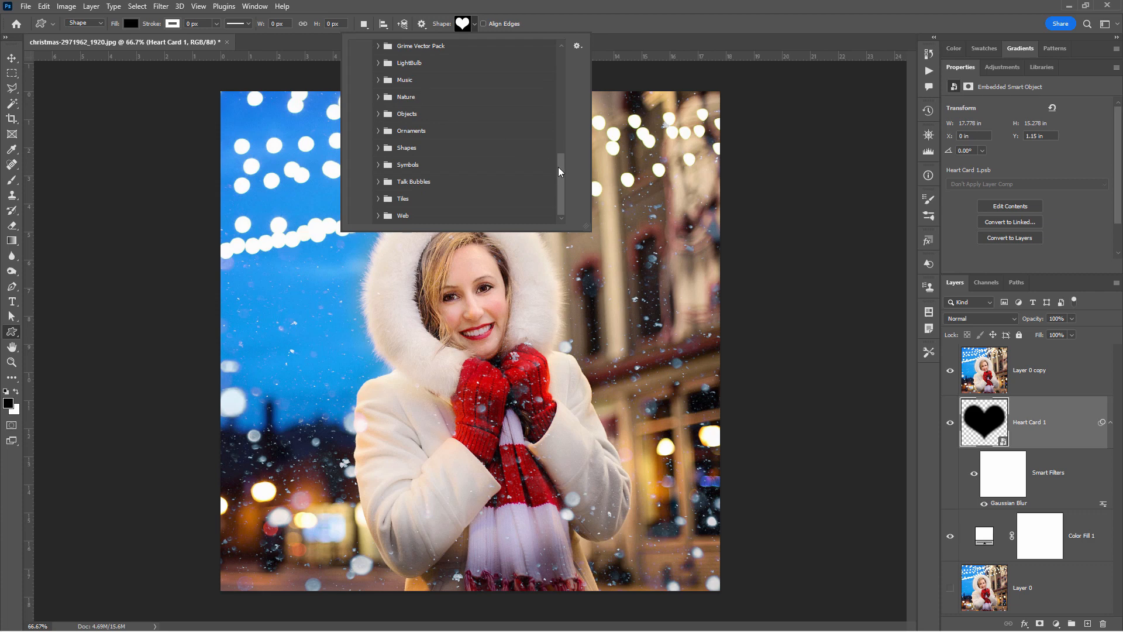
left_click_drag(558, 167, 552, 98)
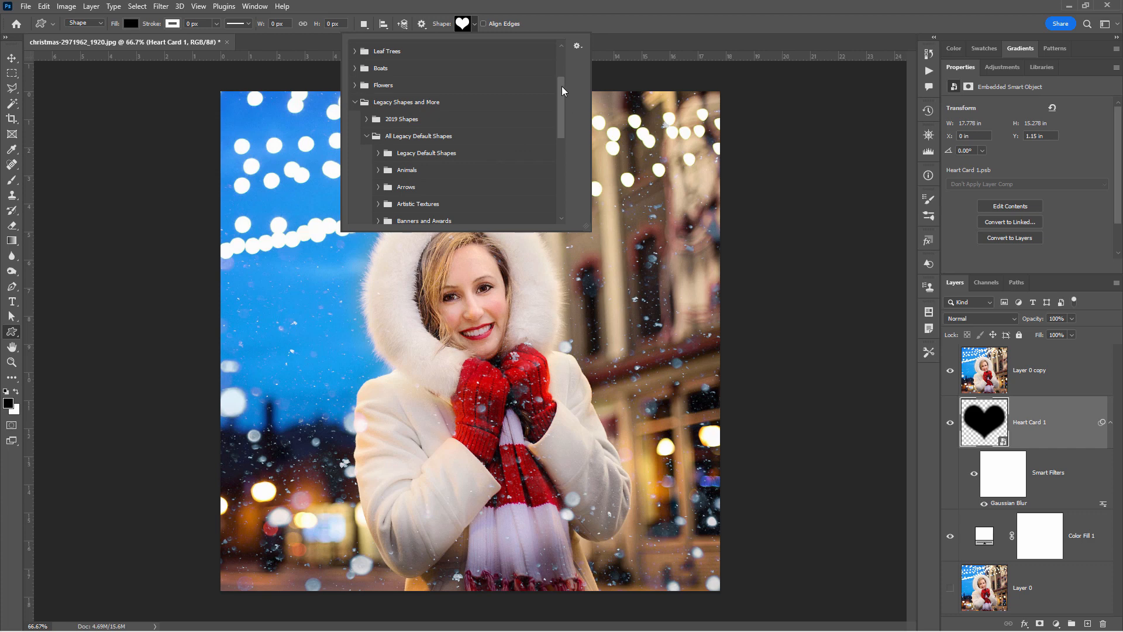
left_click_drag(562, 87, 566, 147)
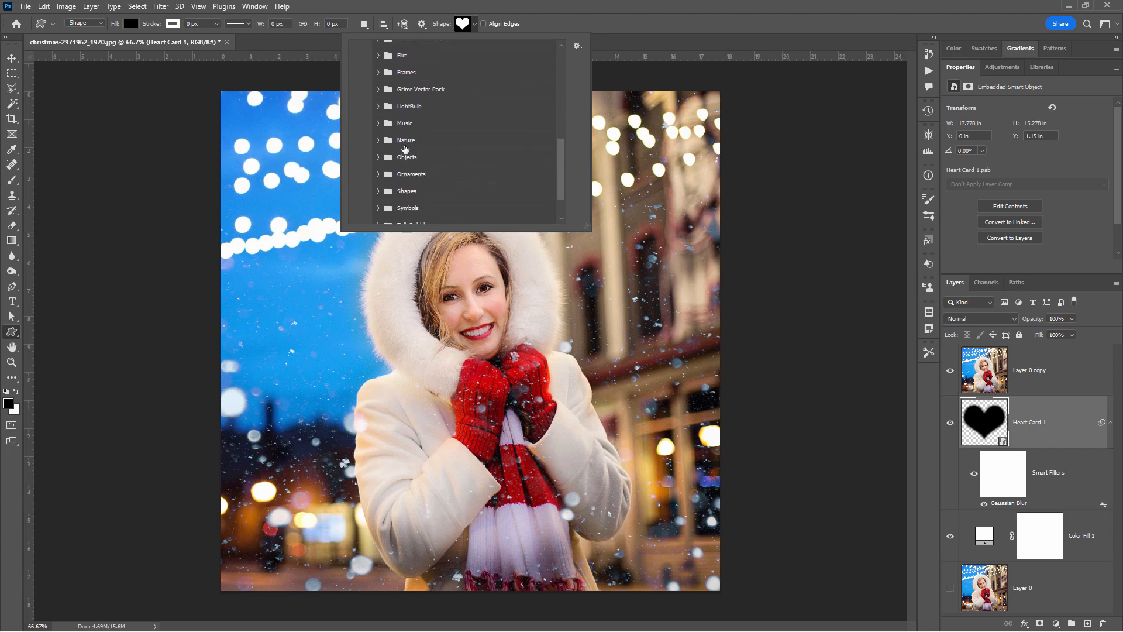
left_click(378, 140)
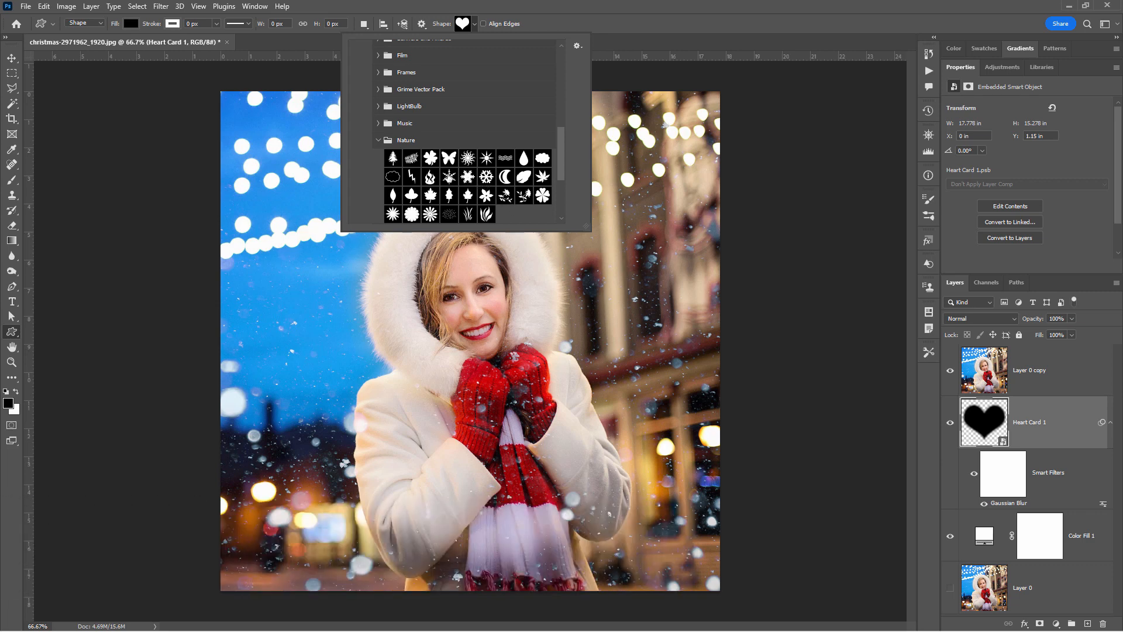
left_click(467, 176)
double_click(468, 176)
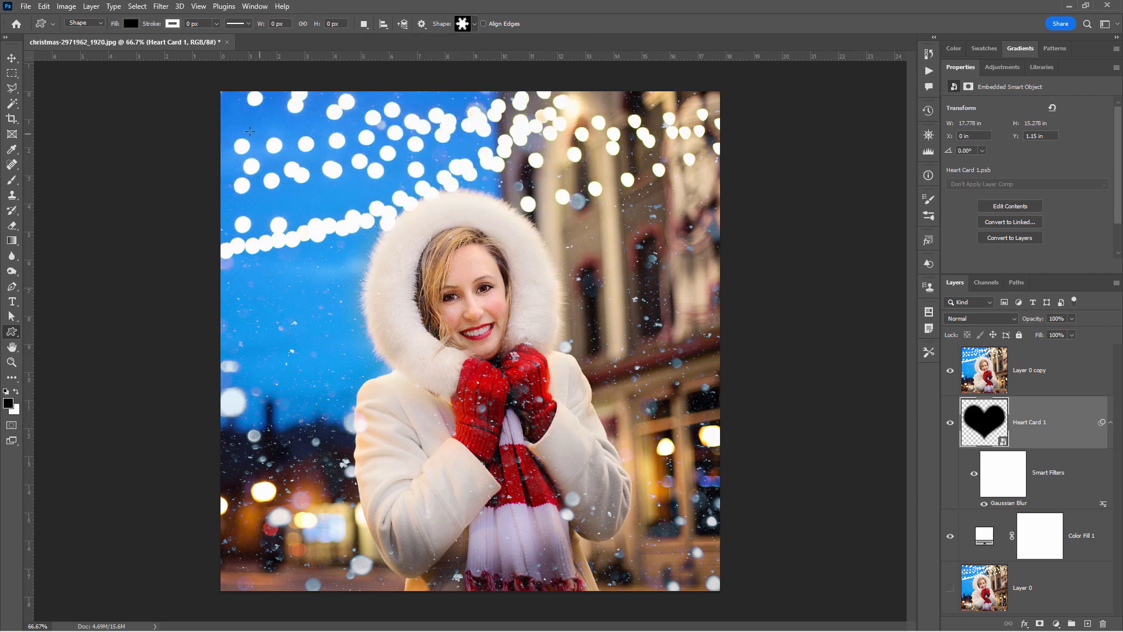
- Draw a black snowflake about 16.61 by 14.12 in and centre it on the canvas with the photo copy and heart layers hidden
left_click_drag(250, 126, 716, 521)
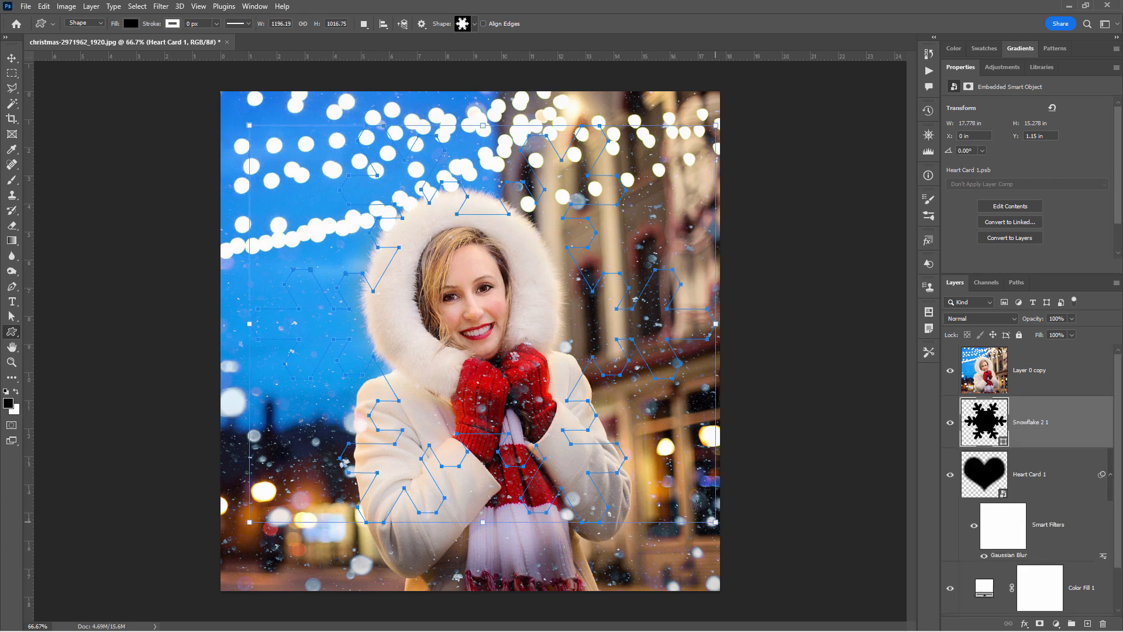
left_click(951, 376)
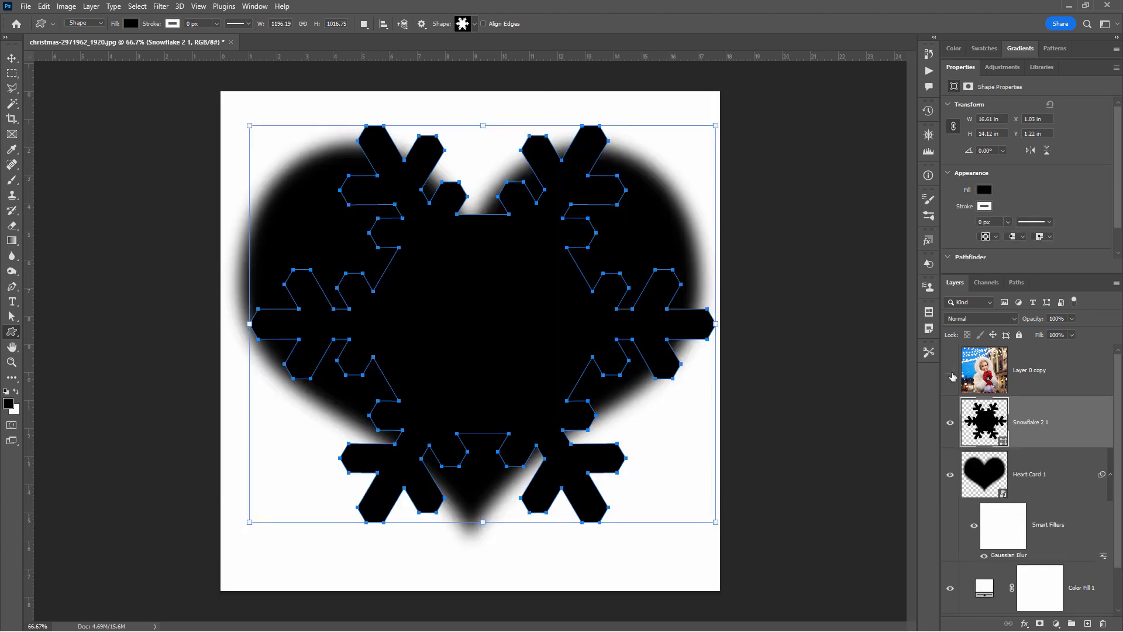
left_click(951, 478)
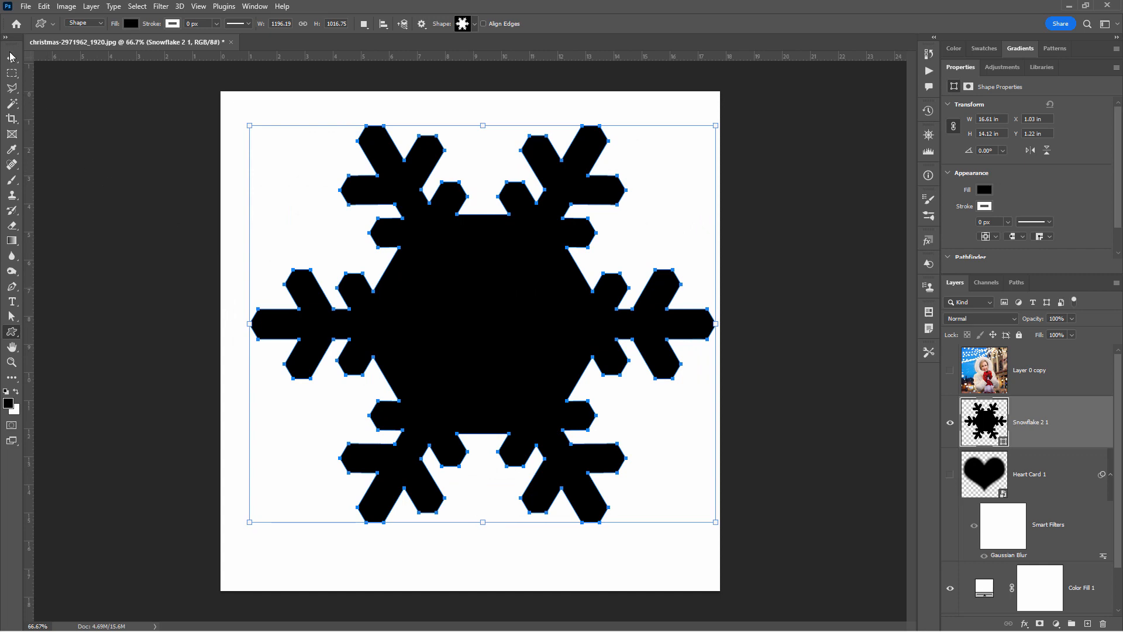
key("v")
mouse_move(491, 351)
left_mouse_down()
mouse_move(478, 383)
mouse_move(491, 369)
left_mouse_up()
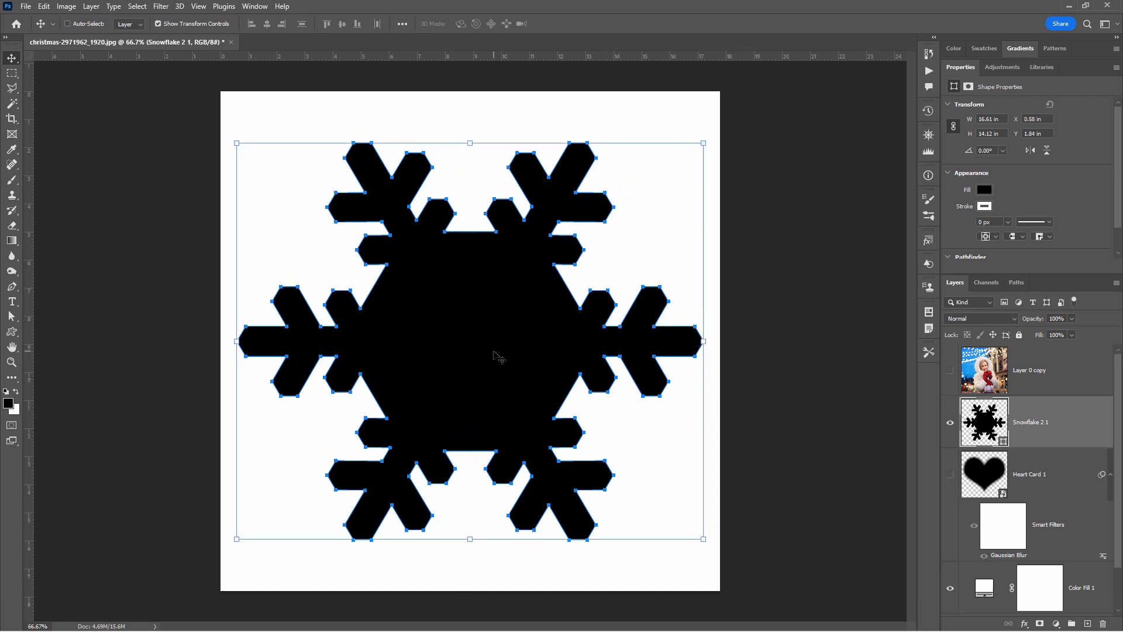
- Show the photo copy, clip it to the snowflake with a clipping mask and shift the photo slightly down inside the shape
left_click(950, 370)
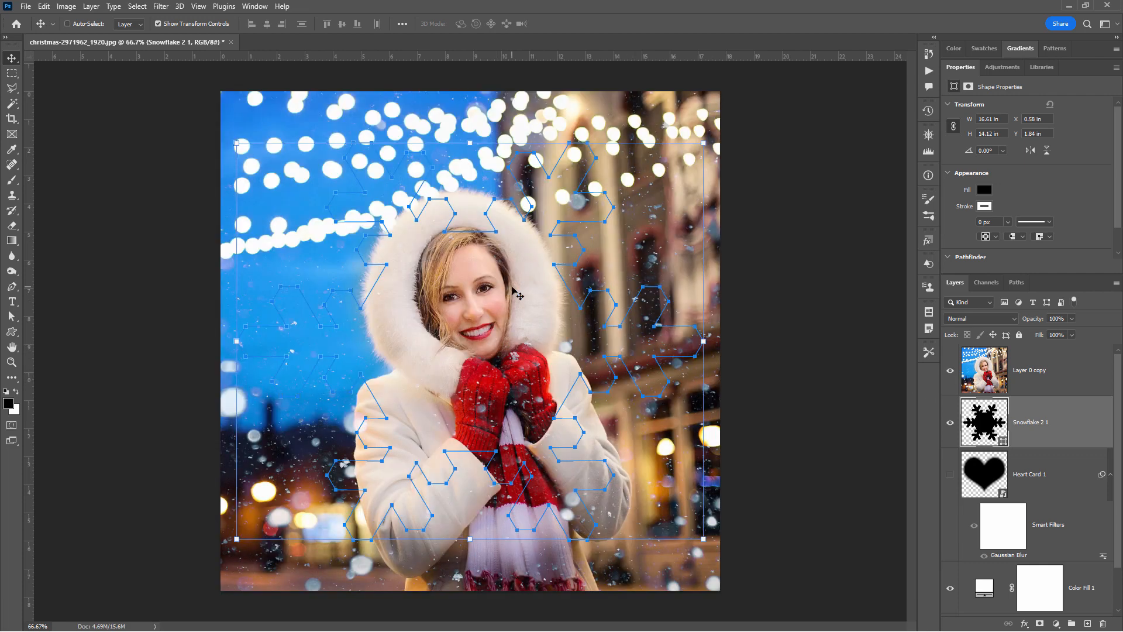
right_click(1036, 375)
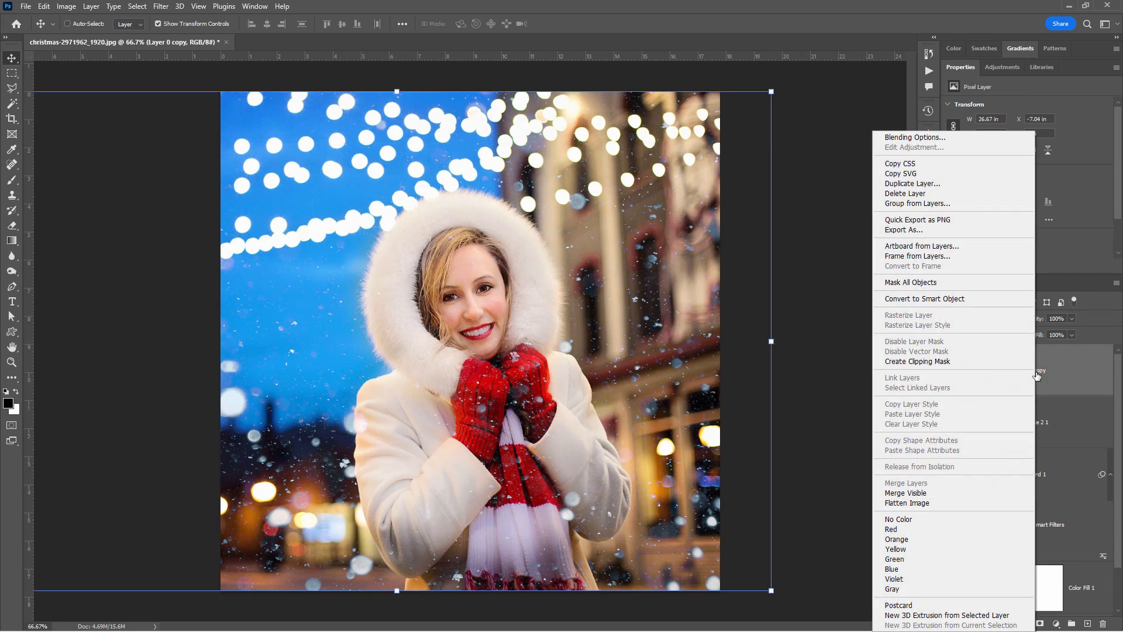
left_click(943, 361)
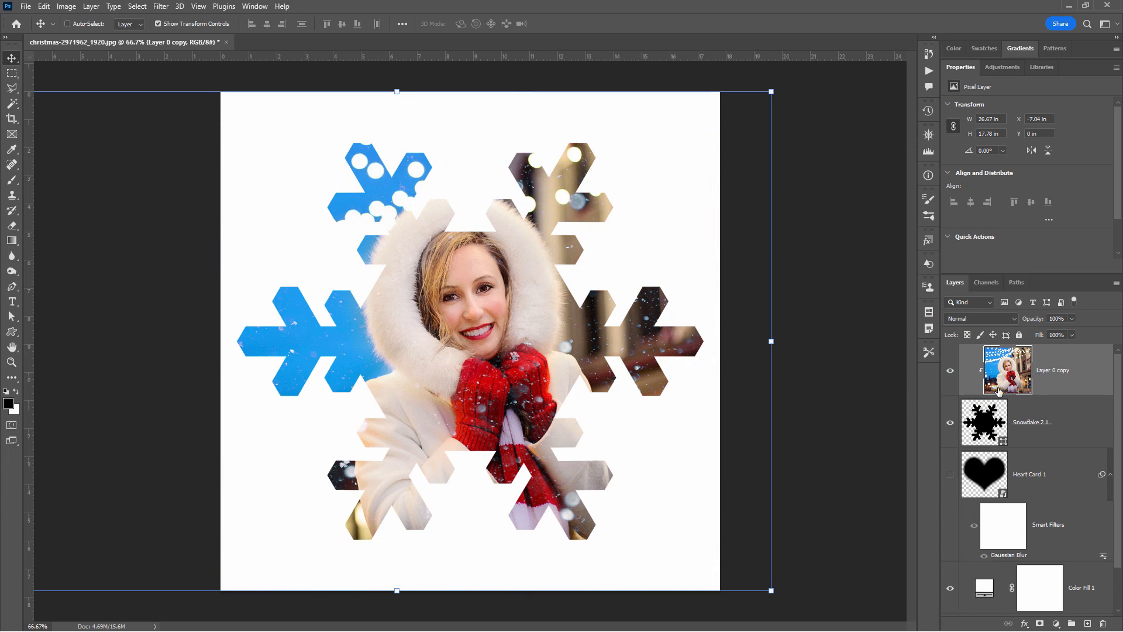
left_click_drag(567, 343, 568, 360)
- Convert the snowflake layer to a smart object
left_click(1051, 439)
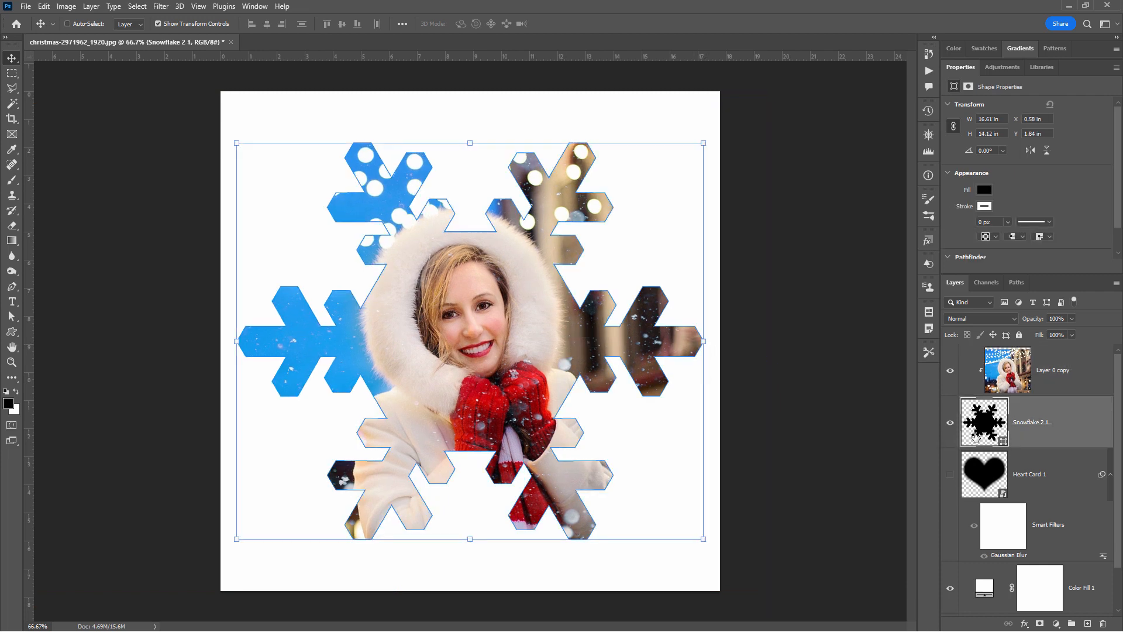
right_click(1035, 425)
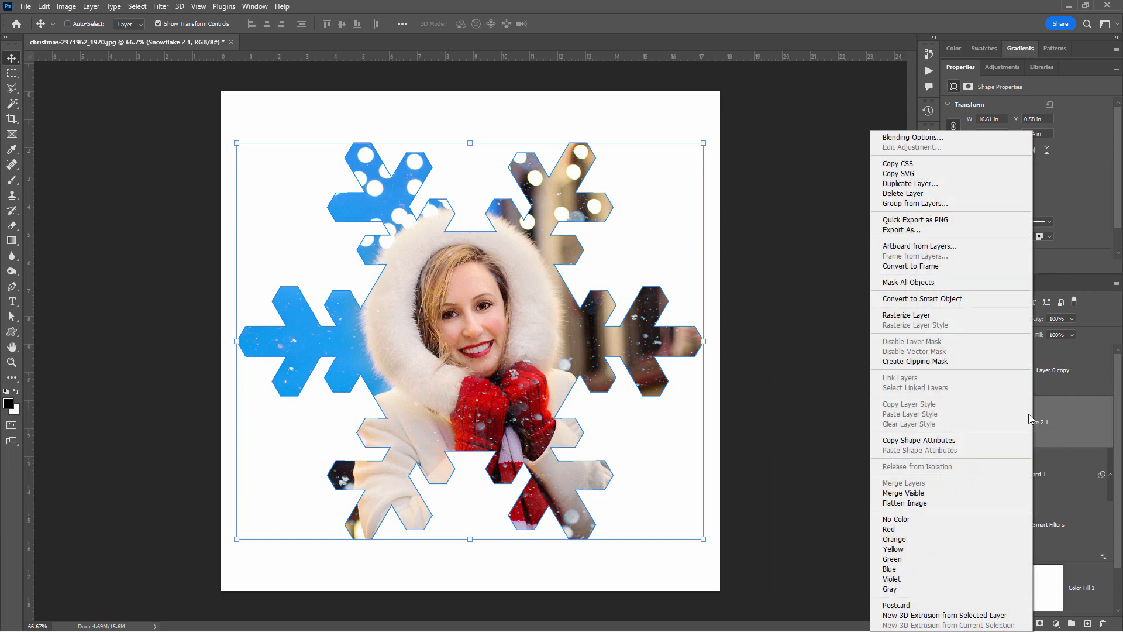
left_click(918, 299)
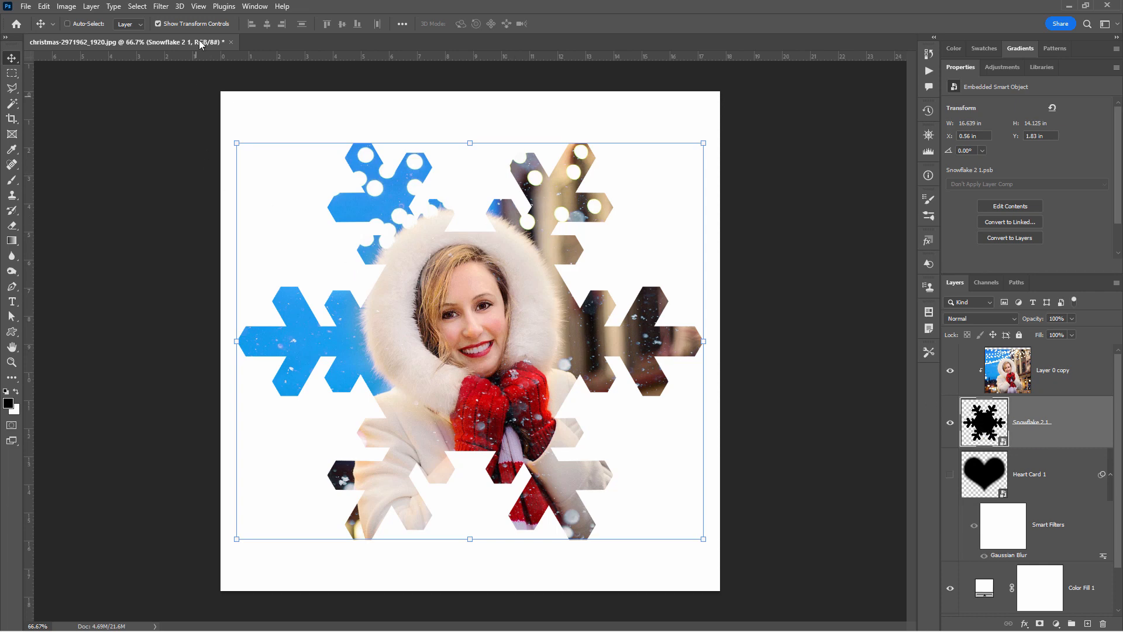
- Apply a Gaussian Blur with a radius of 7.8 pixels to the snowflake smart object to soften its edges
left_click(159, 7)
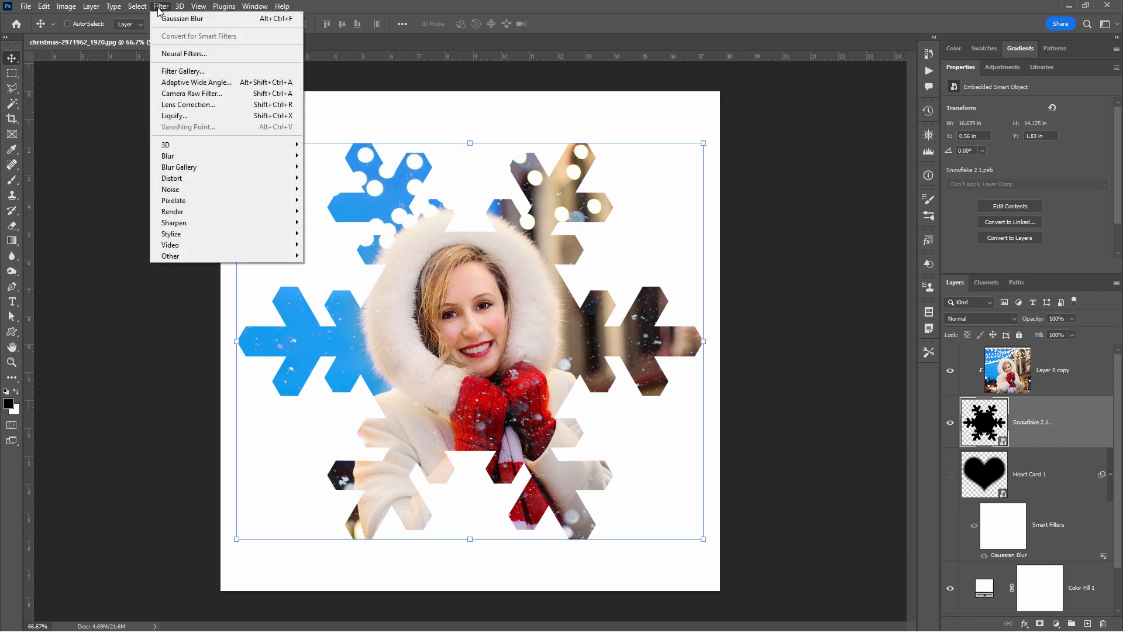
mouse_move(234, 156)
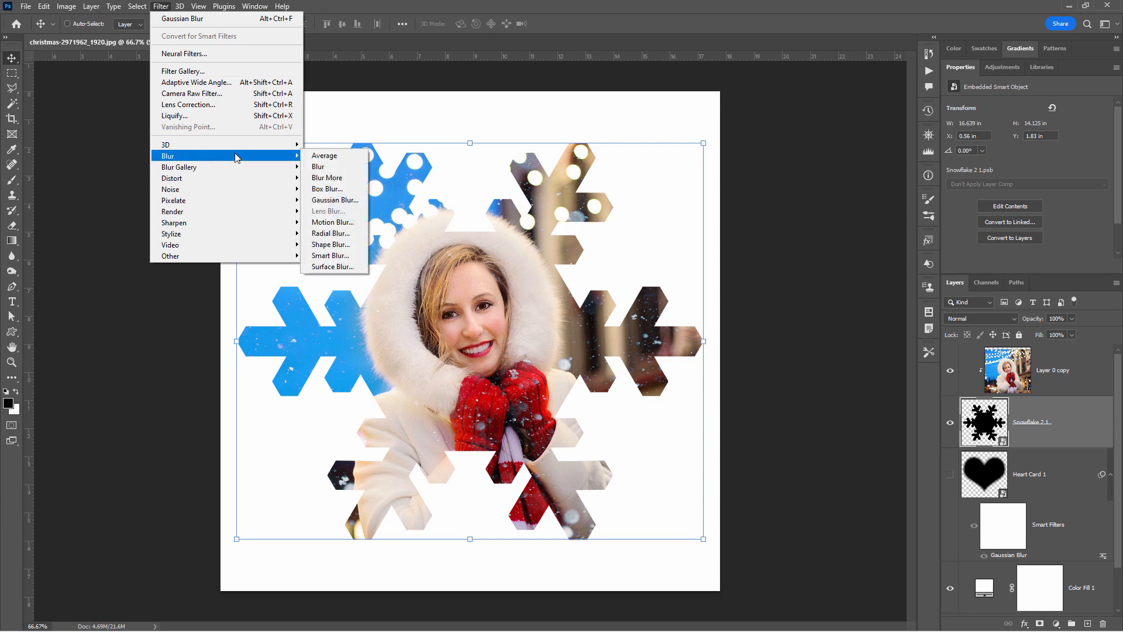
left_click(351, 200)
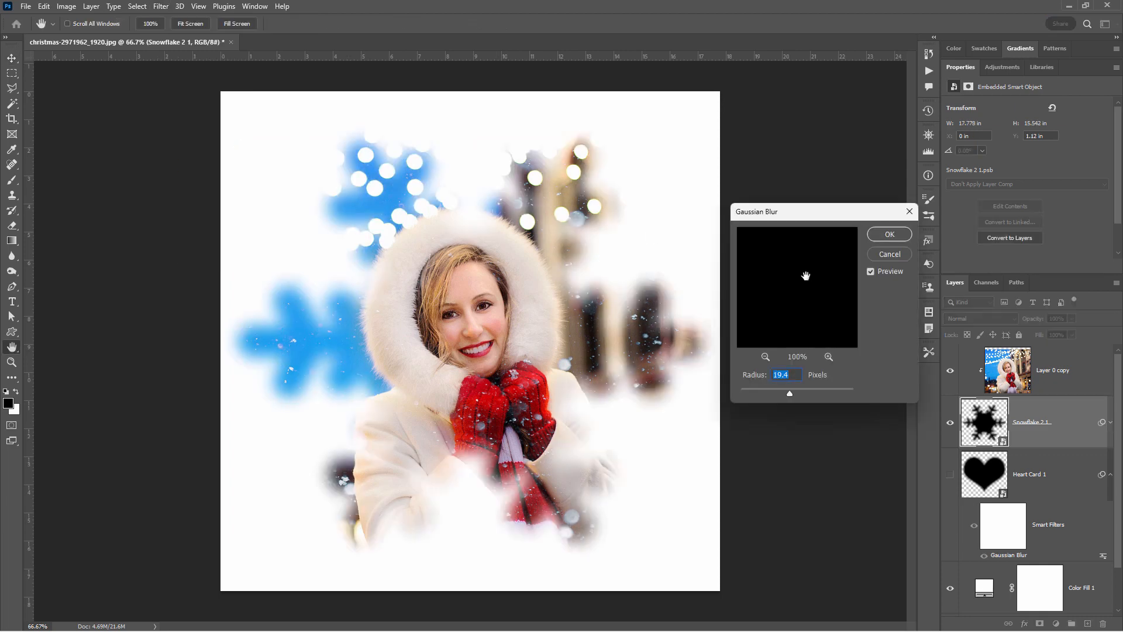
mouse_move(788, 392)
left_mouse_down()
mouse_move(735, 395)
mouse_move(777, 395)
left_mouse_up()
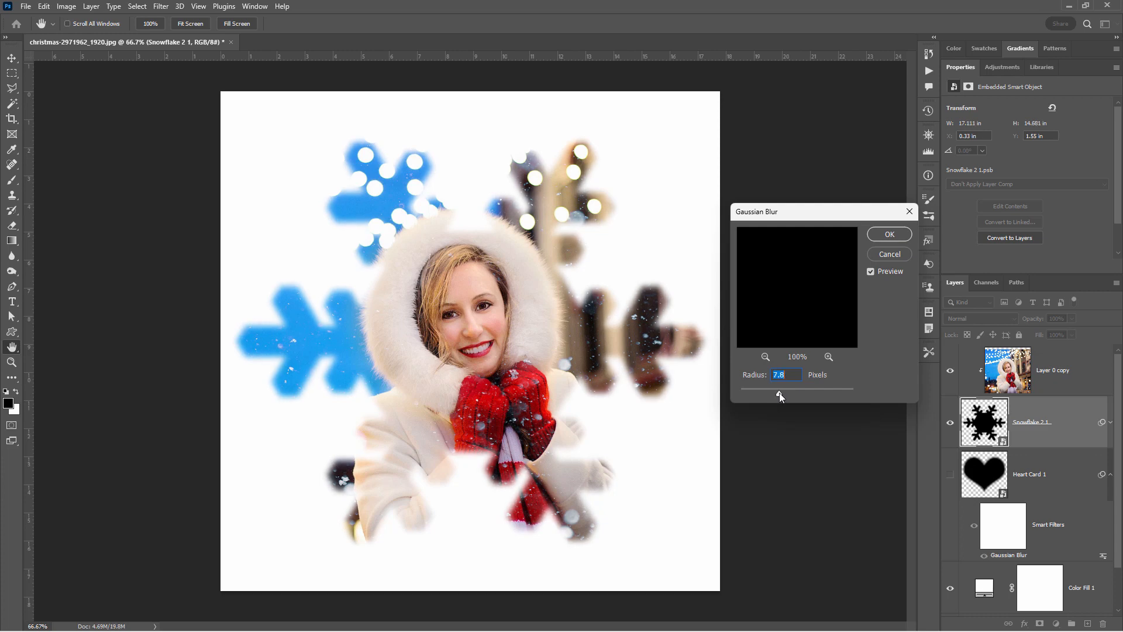
left_click(885, 237)
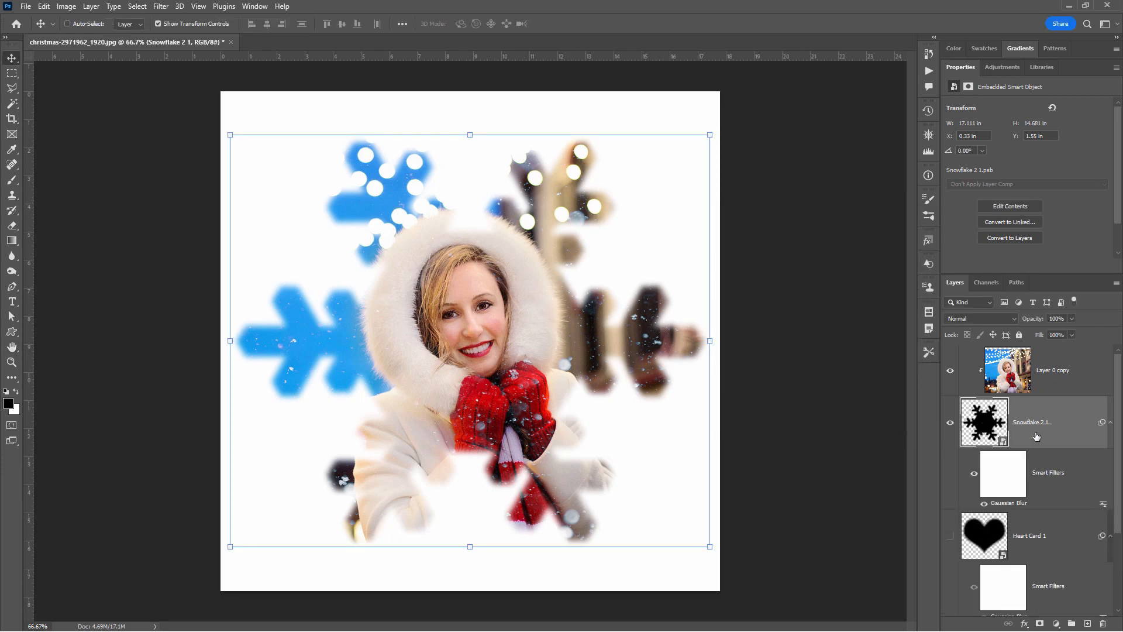
- Review the snowflake's editable Gaussian Blur settings without changing them, and make the Heart Card 1 layer active
double_click(1003, 504)
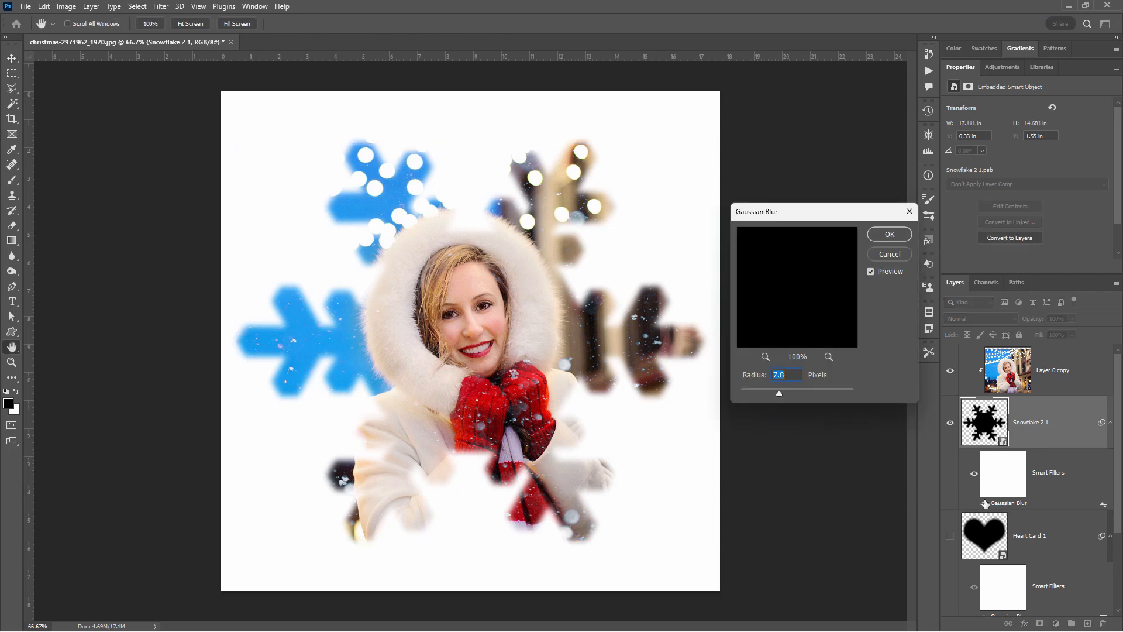
left_click(888, 256)
key("alt+bracketleft")
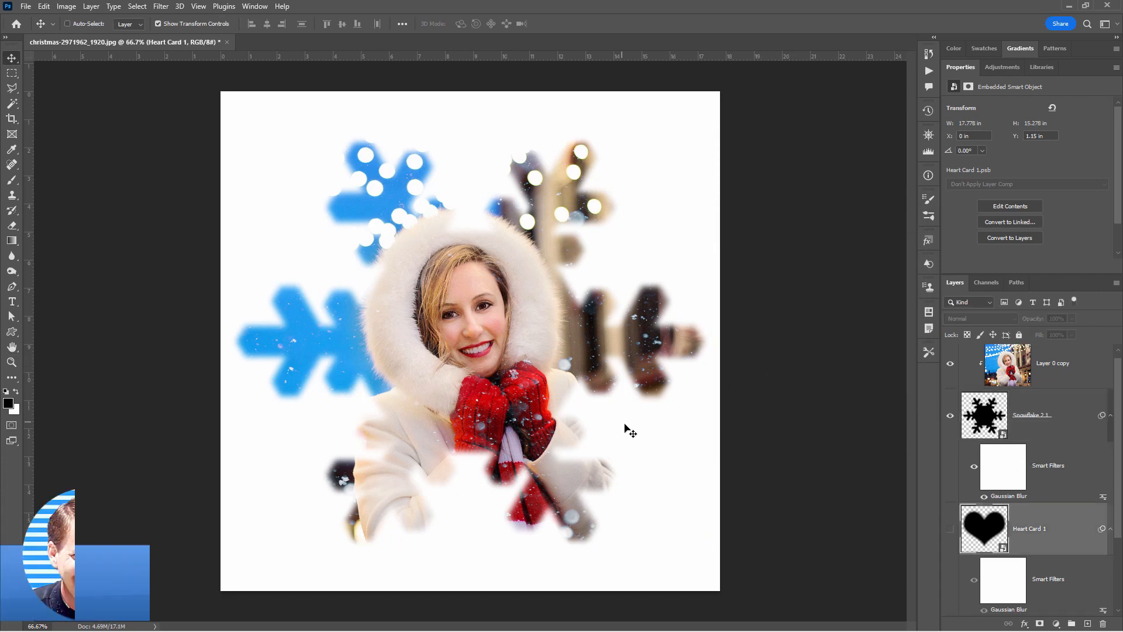